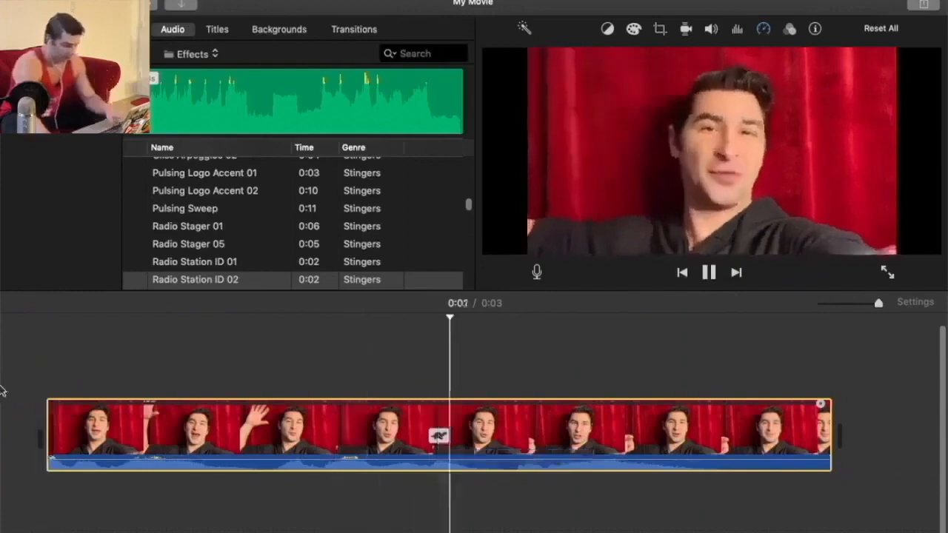
Step: Play the clip, shorten it to about 1 second with its speed handle, and preview the faster result
key(space)
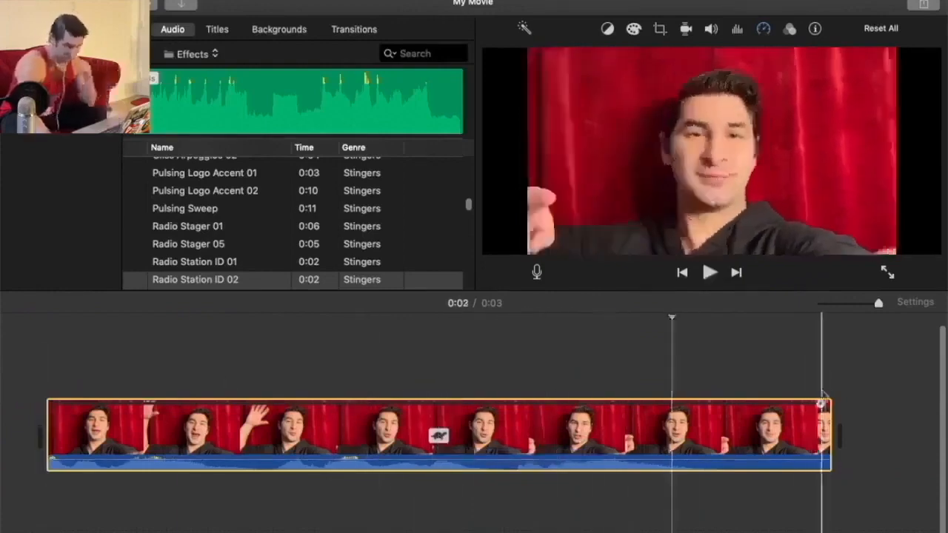
drag(828, 406, 262, 392)
key(space)
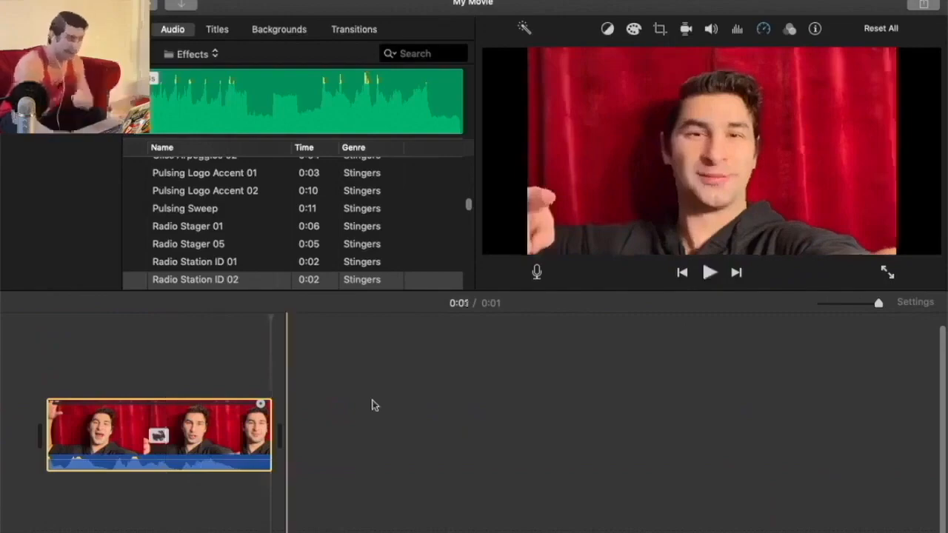
Step: Return the clip's speed to Normal and place the playhead at the clip's start
click(764, 29)
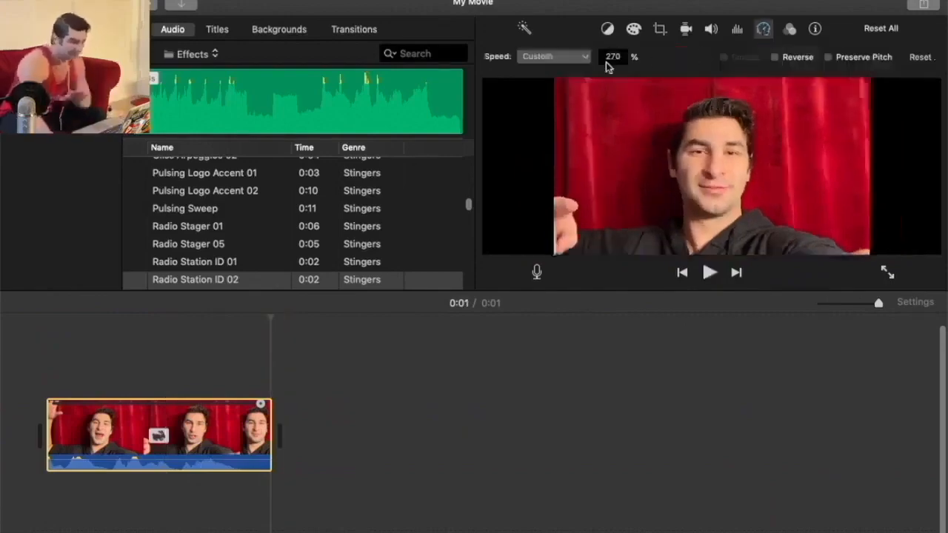
click(553, 57)
click(537, 75)
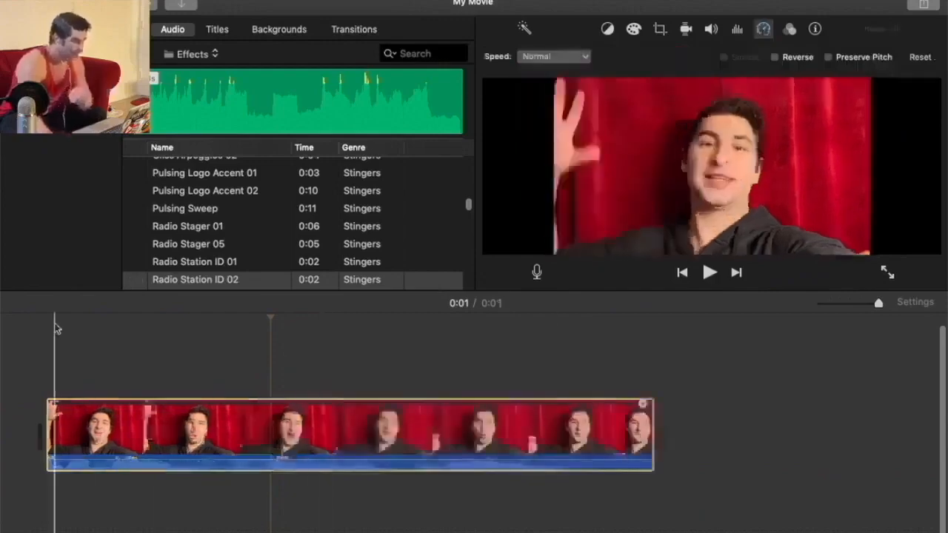
click(45, 325)
Step: Apply the Slow speed preset to the clip
click(764, 30)
click(557, 56)
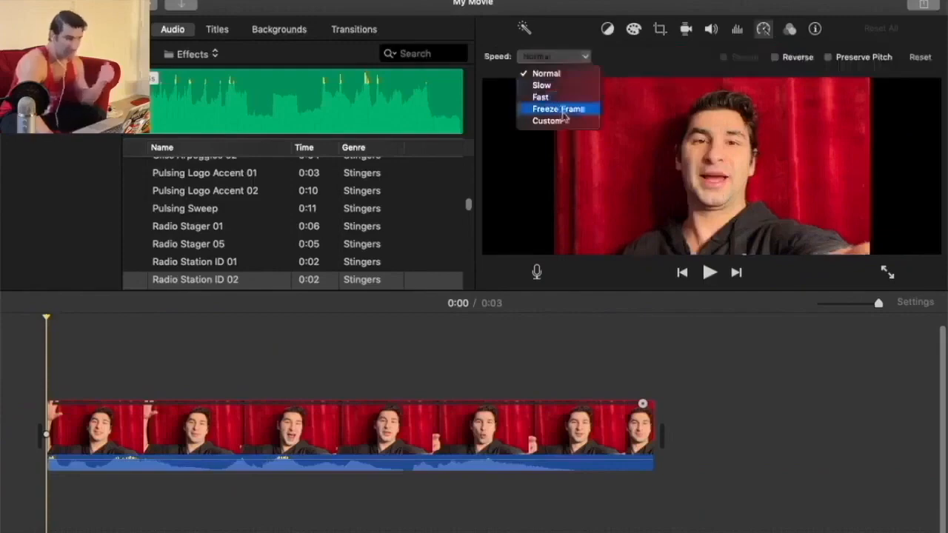
click(563, 85)
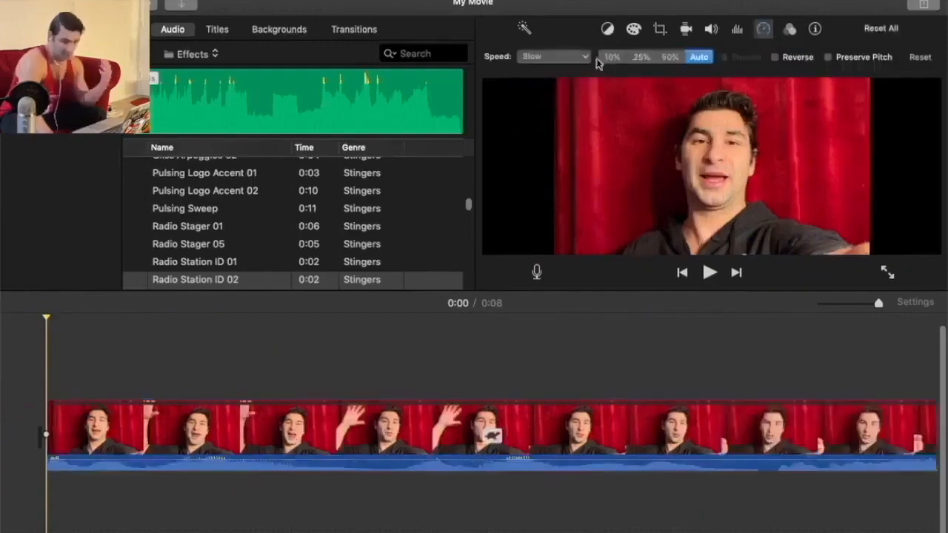
Step: Apply the Fast speed preset at 4x to the clip and play it back
click(565, 57)
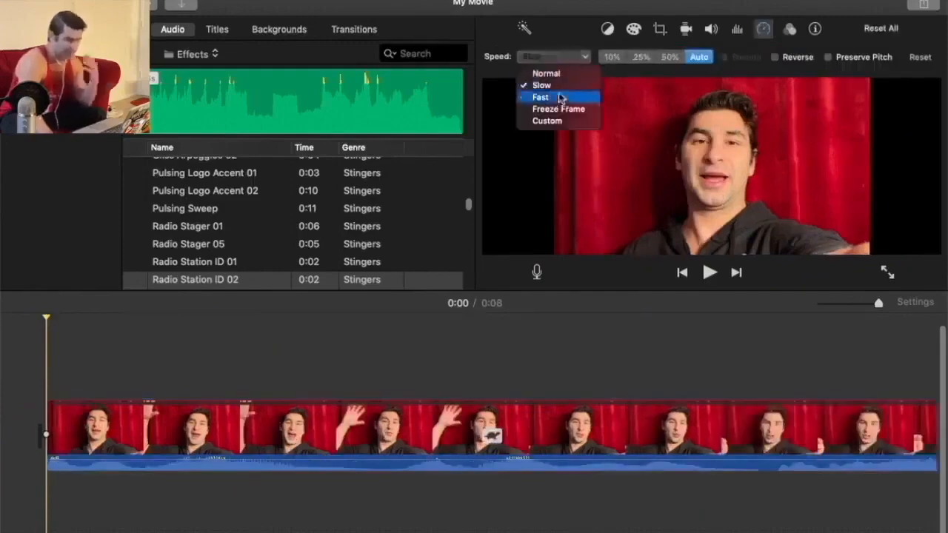
click(561, 97)
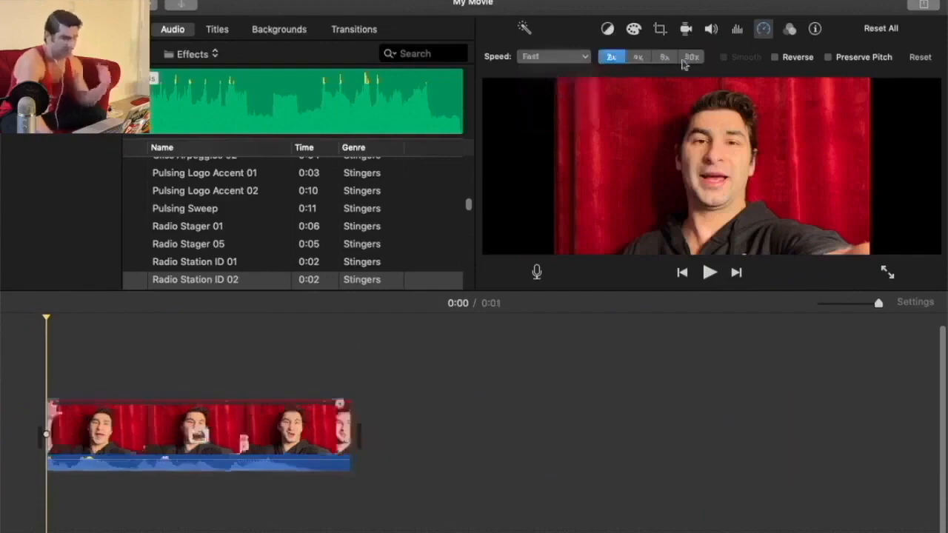
click(642, 58)
key(space)
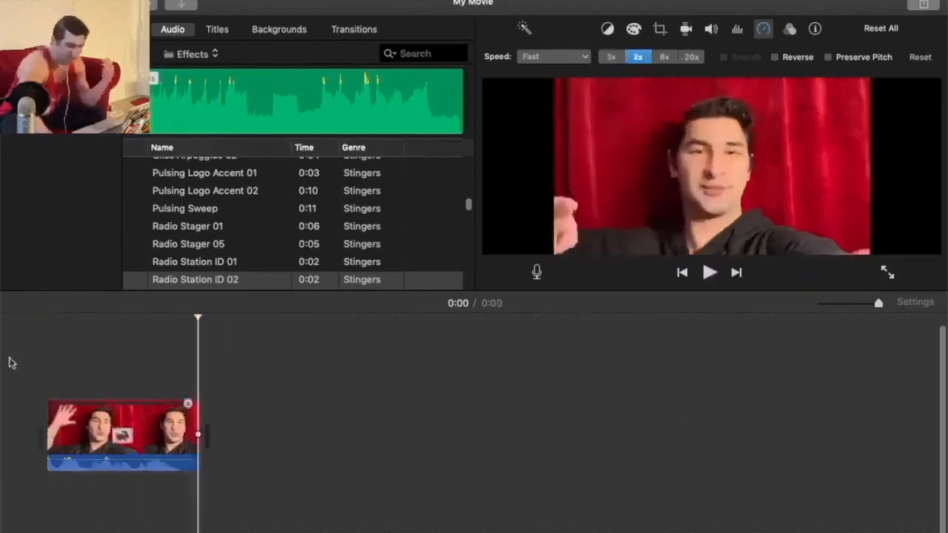
Step: Switch the clip to Custom speed, set it to 33%, and preview the slowed clip
click(563, 56)
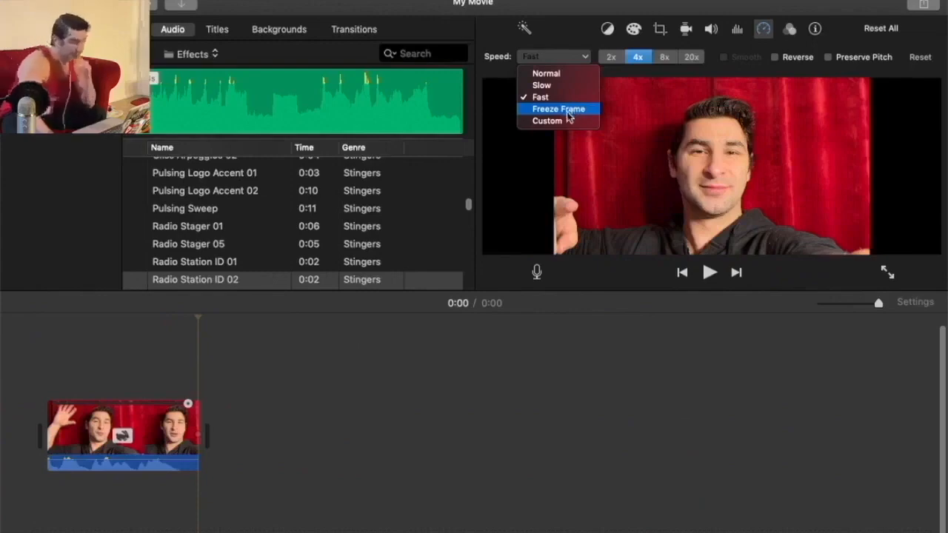
click(567, 121)
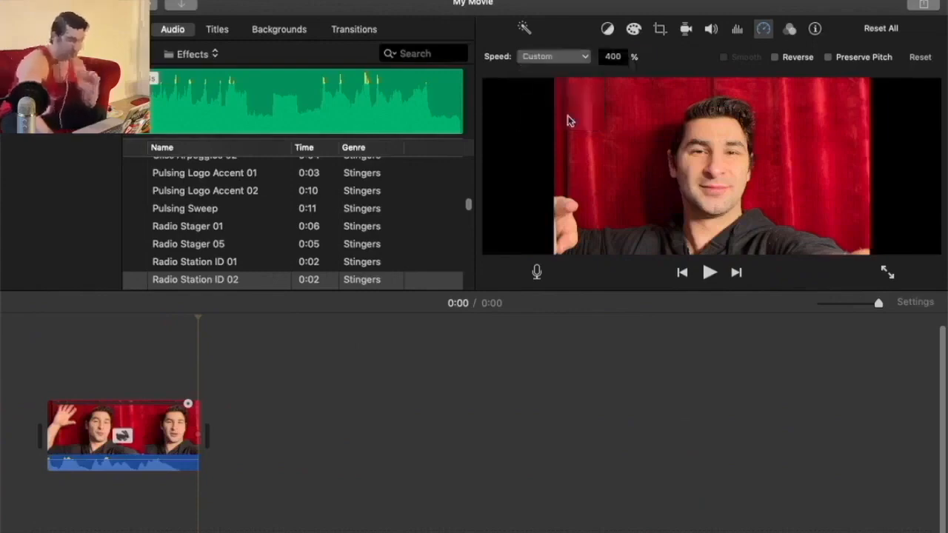
double_click(612, 57)
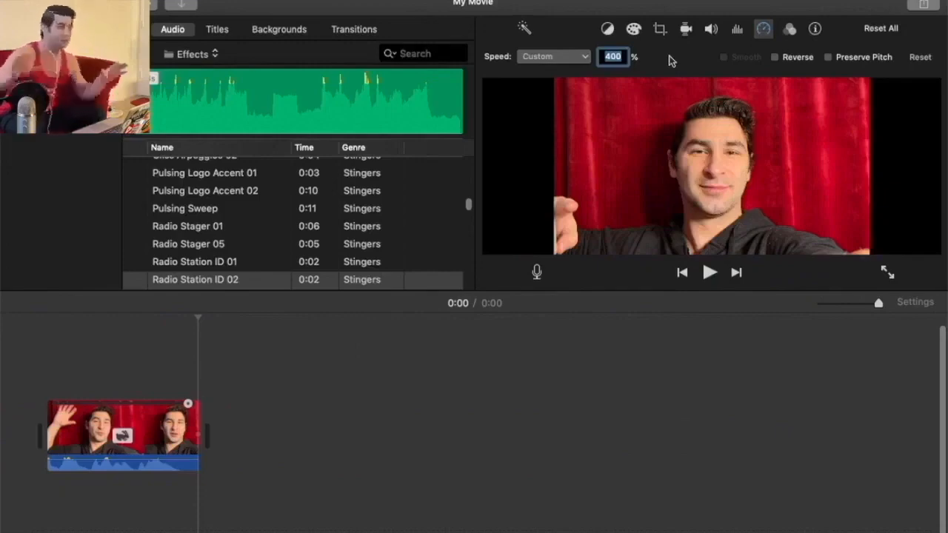
text(33)
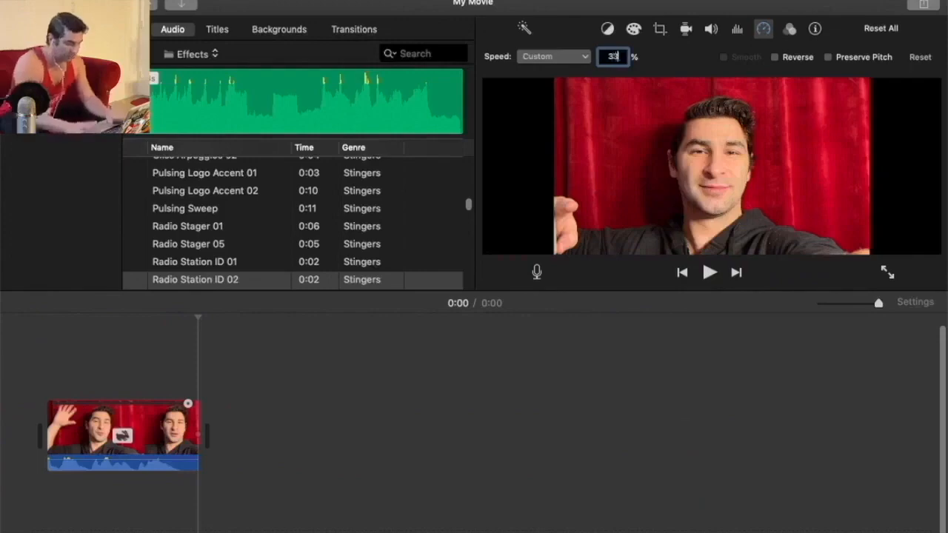
key(Return)
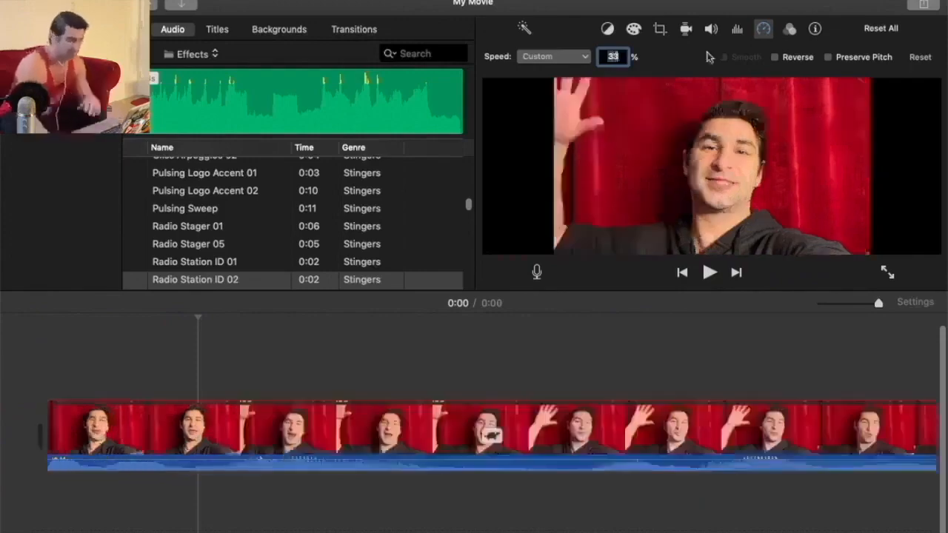
drag(877, 303, 859, 303)
key(space)
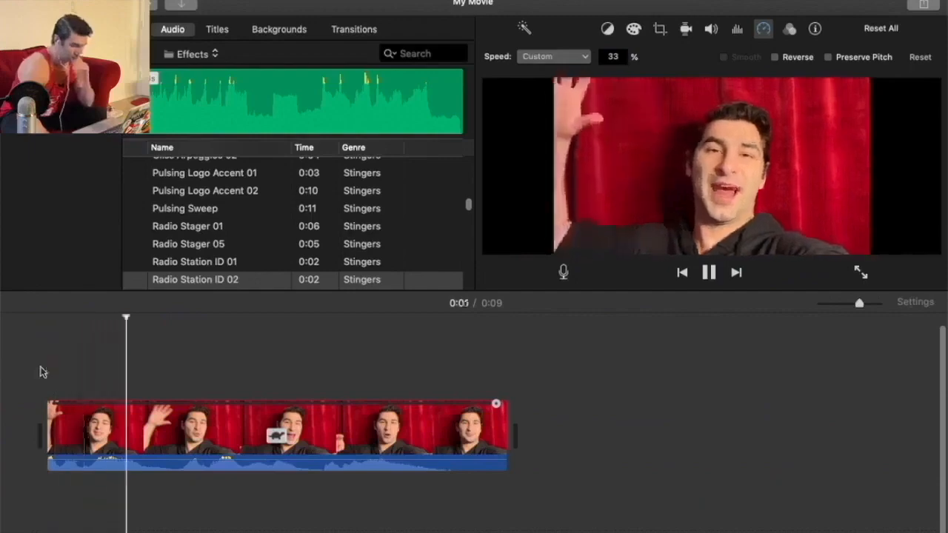
key(space)
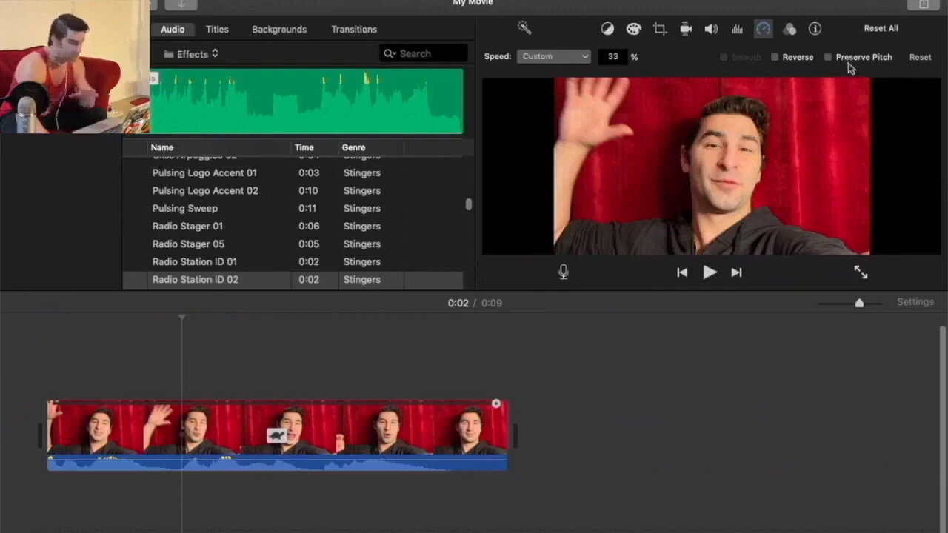
Step: Set the clip's custom speed to 95% and play it from the start
double_click(614, 56)
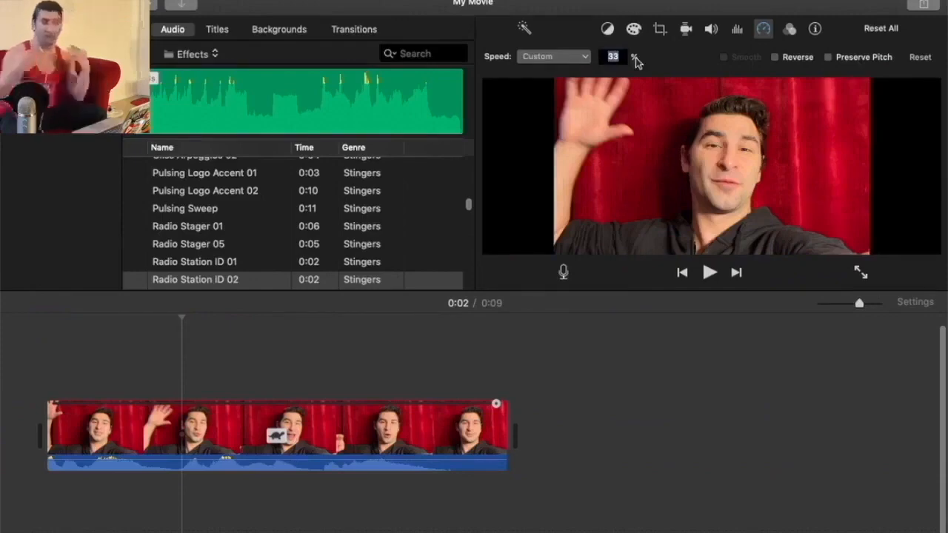
text(100)
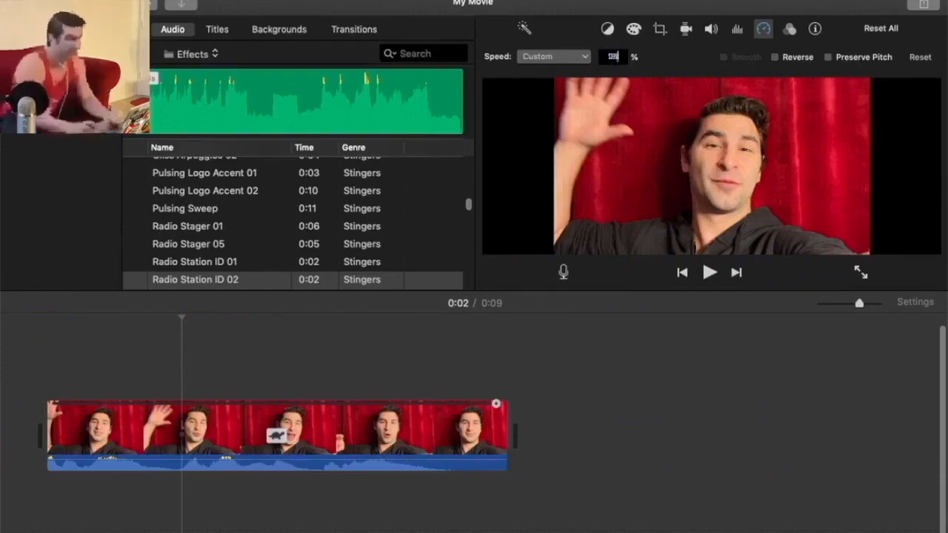
key(Return)
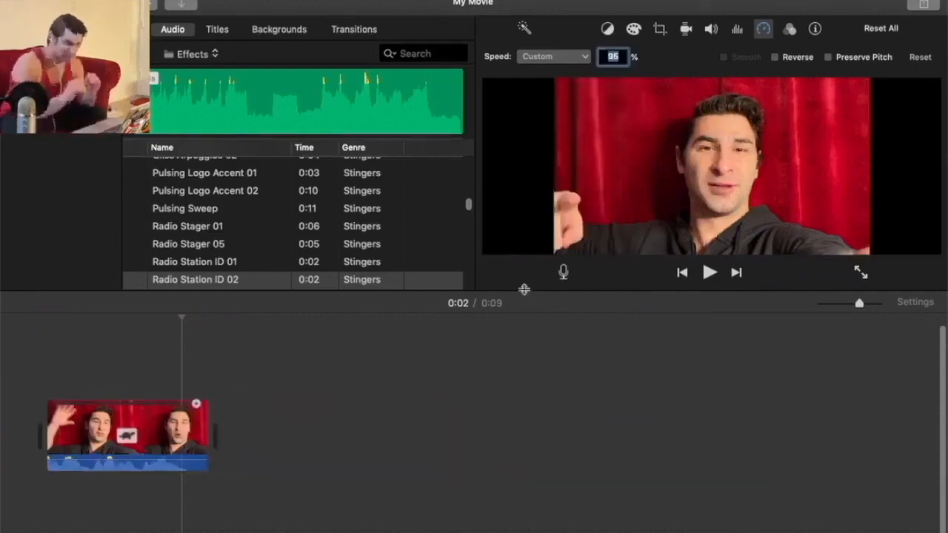
click(19, 393)
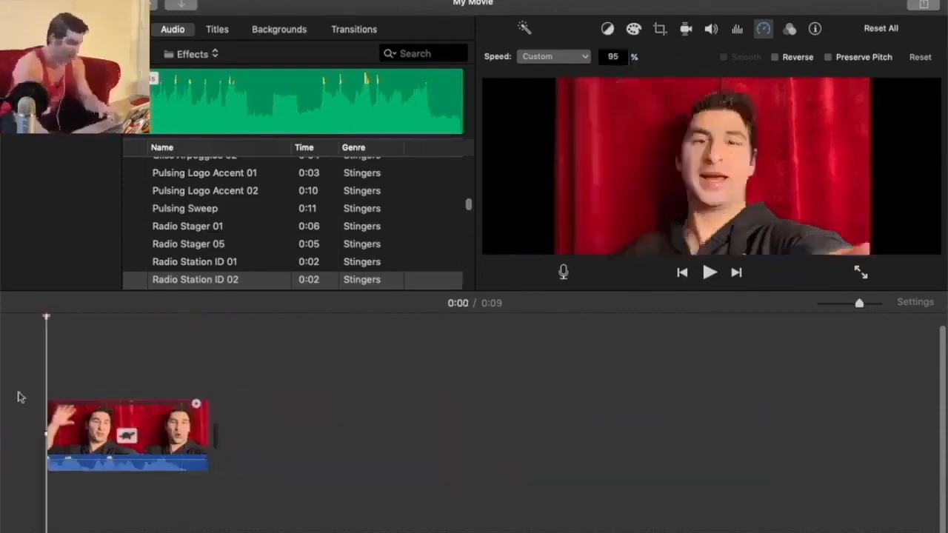
key(space)
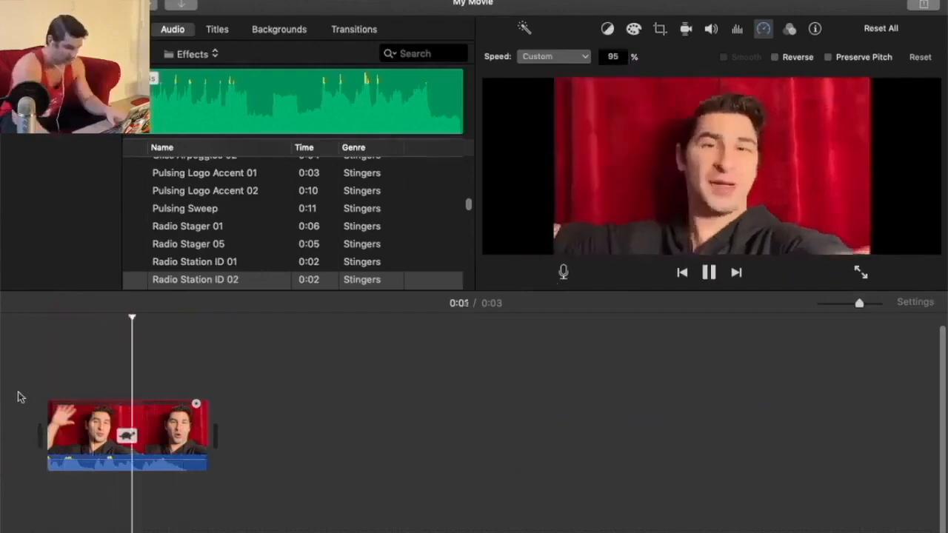
Step: Lower the clip's custom speed to 90% and listen to the playback
click(612, 57)
text(80)
key(Return)
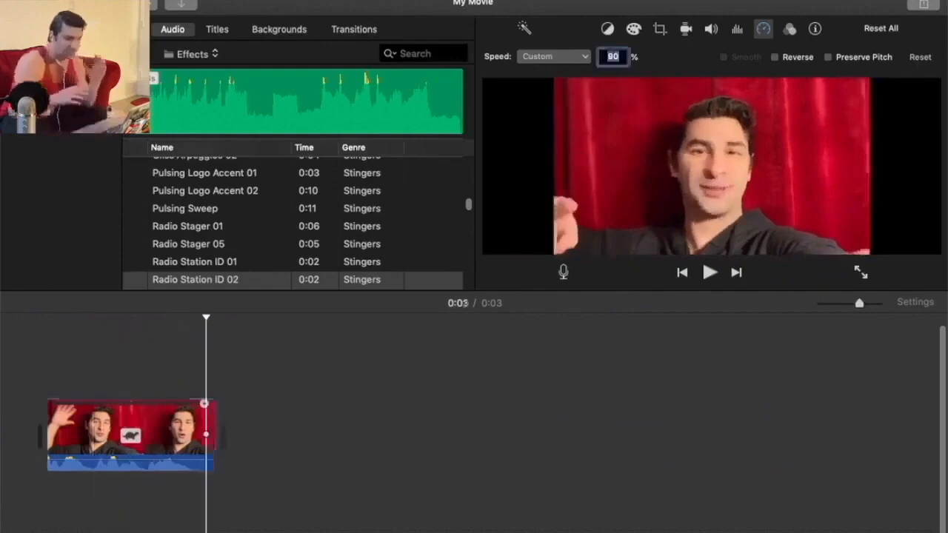
text(90)
key(Return)
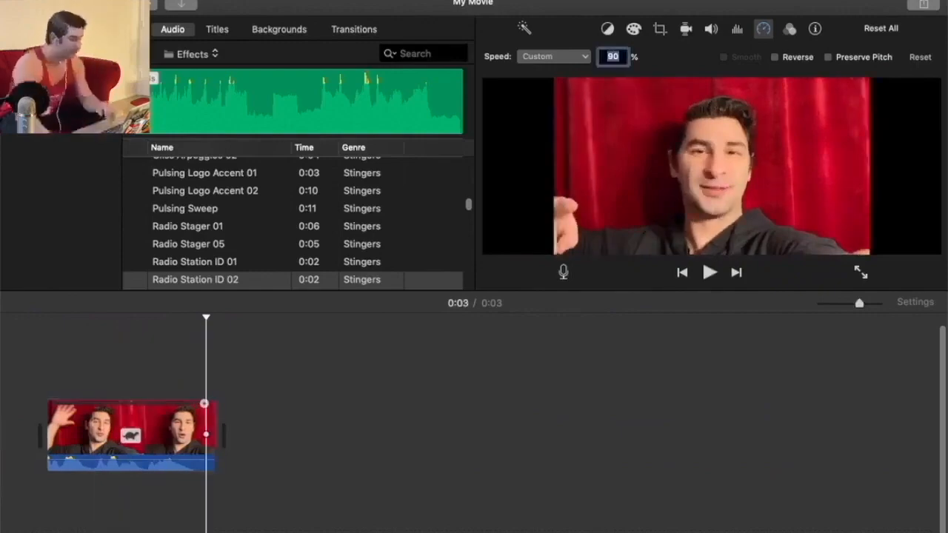
key(space)
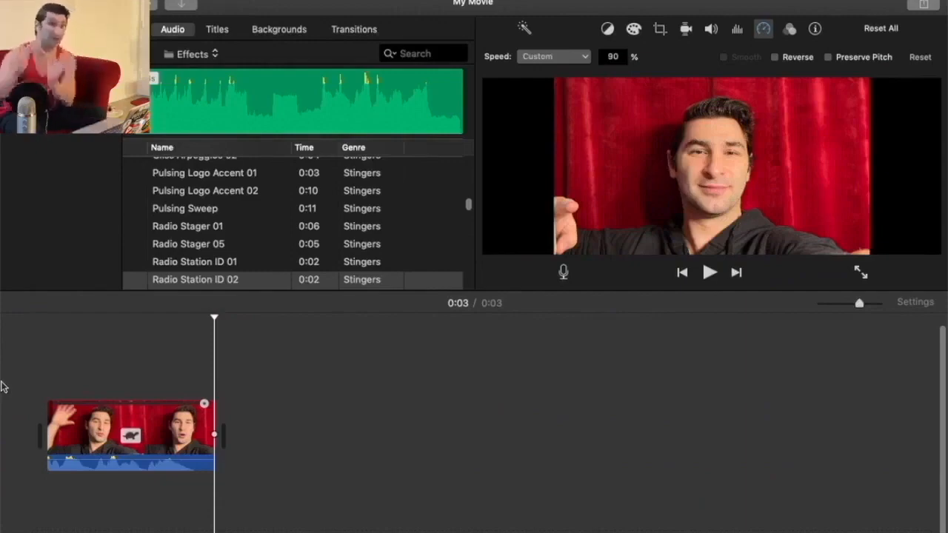
Step: Enable Preserve Pitch for the slowed clip and play it from the start to hear the audio
click(828, 57)
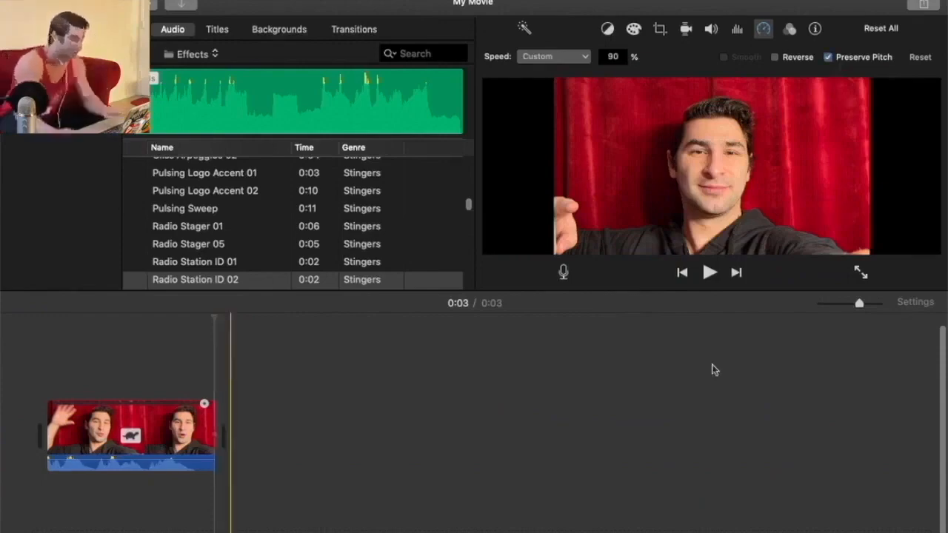
key(space)
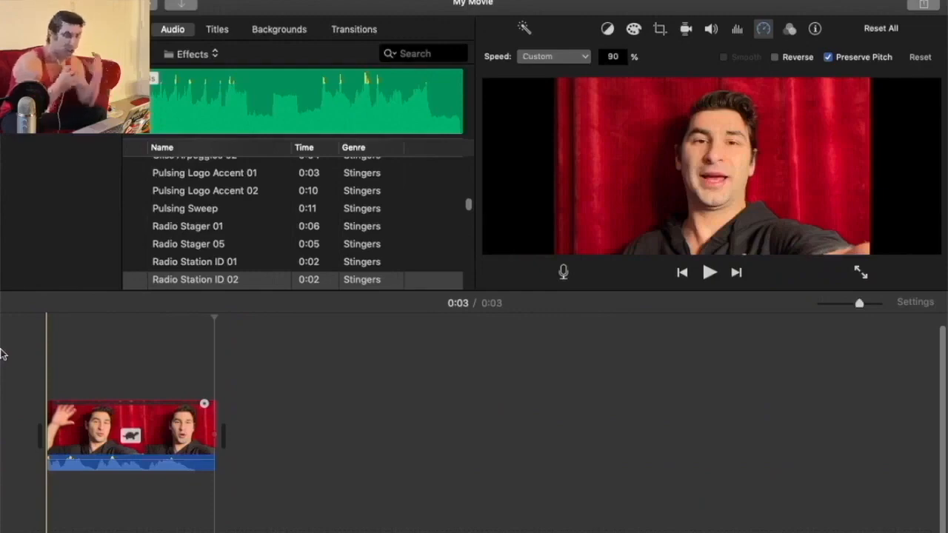
key(space)
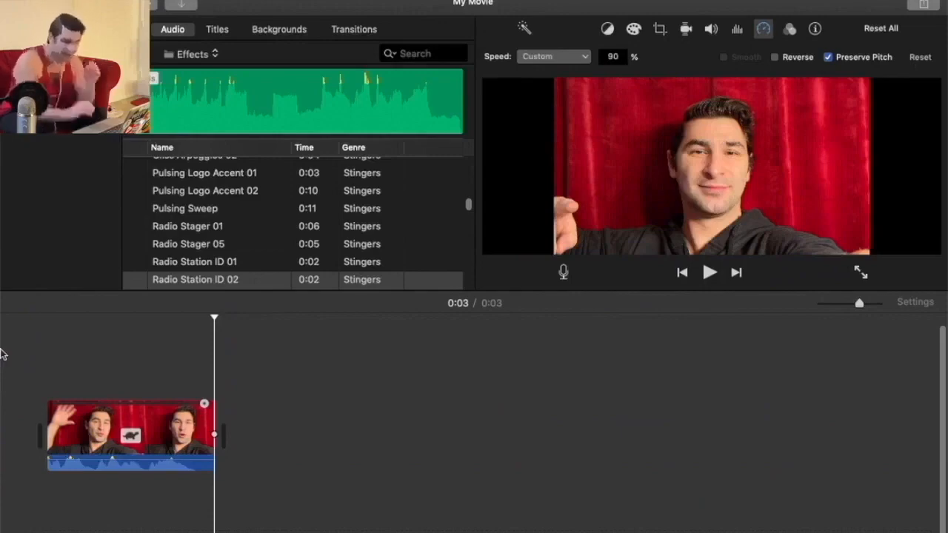
key(space)
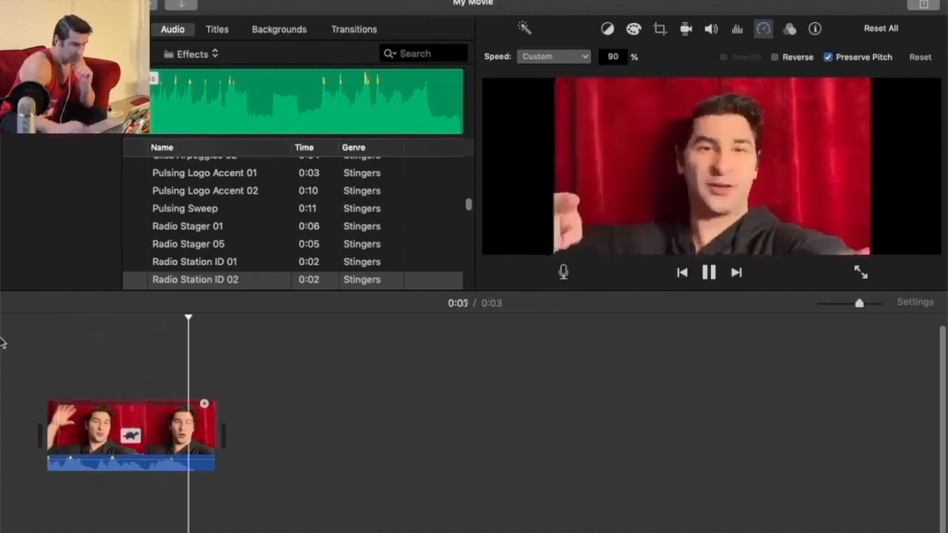
Step: Set the custom speed to 95% with Preserve Pitch on and replay the clip from the start
double_click(612, 57)
text(95)
key(Return)
click(21, 357)
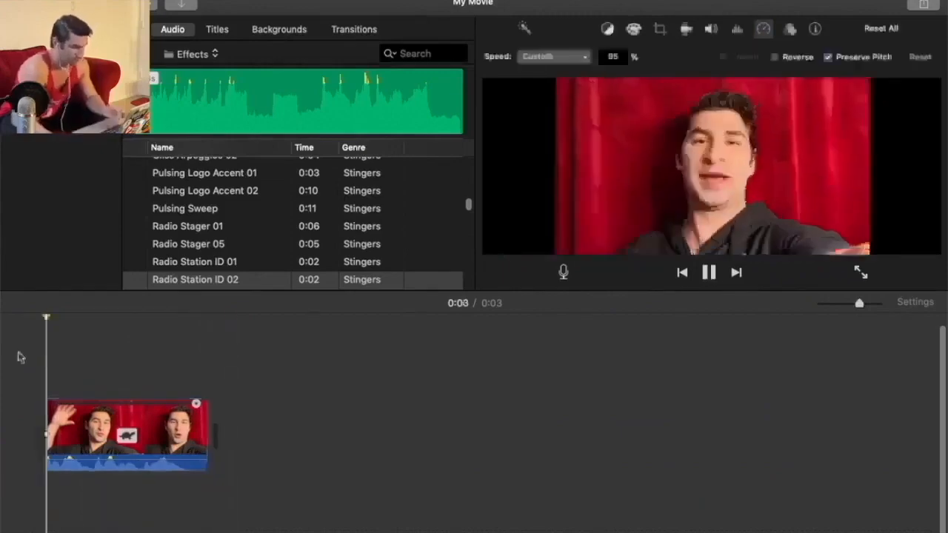
key(space)
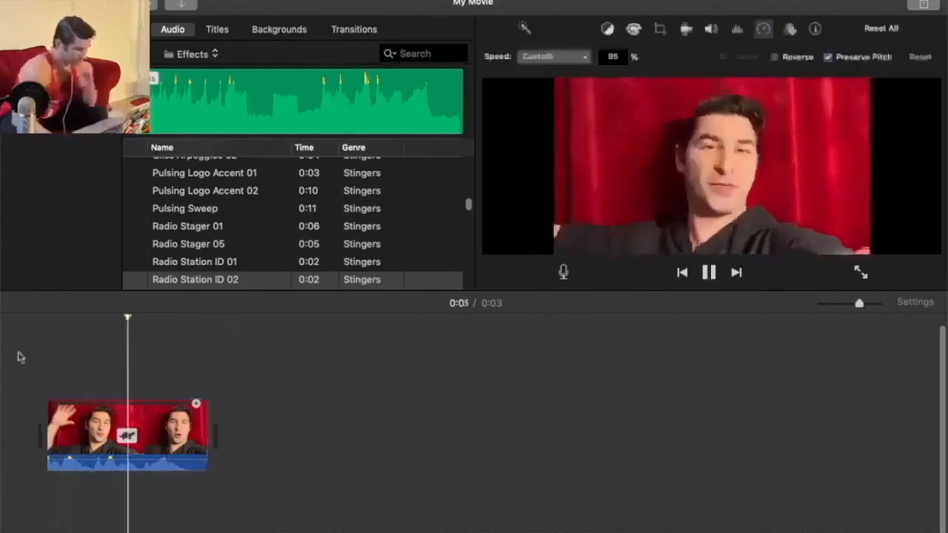
Step: Compare the 95% speed clip's sound by playing it with Preserve Pitch turned off and with it turned back on
click(828, 57)
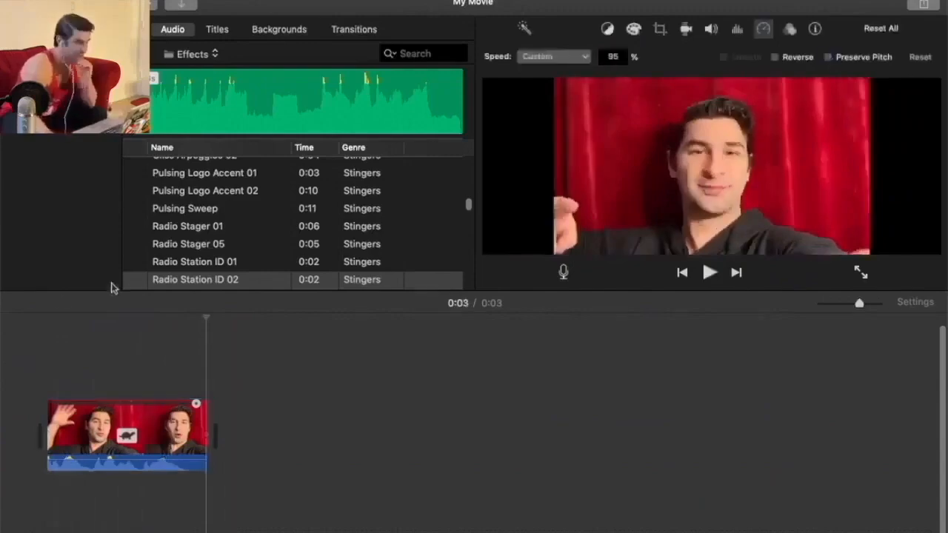
key(space)
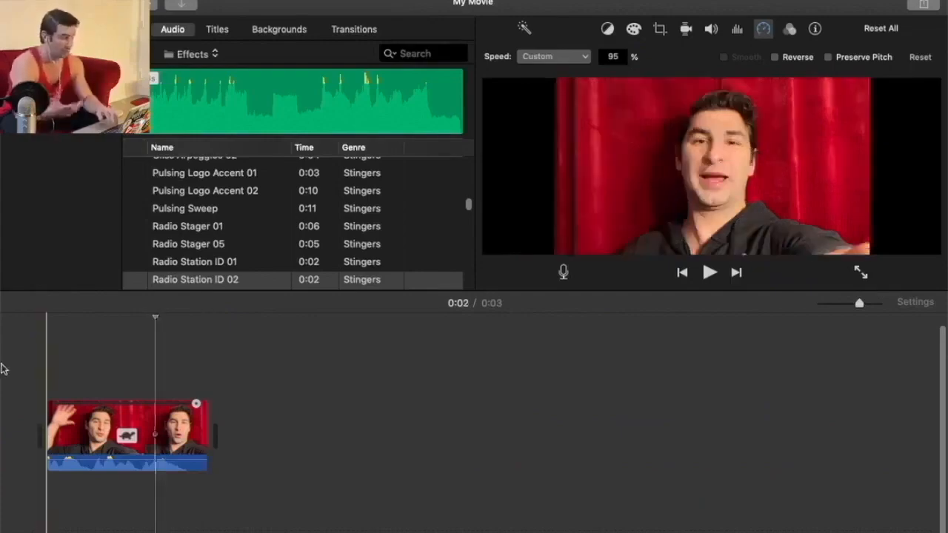
key(space)
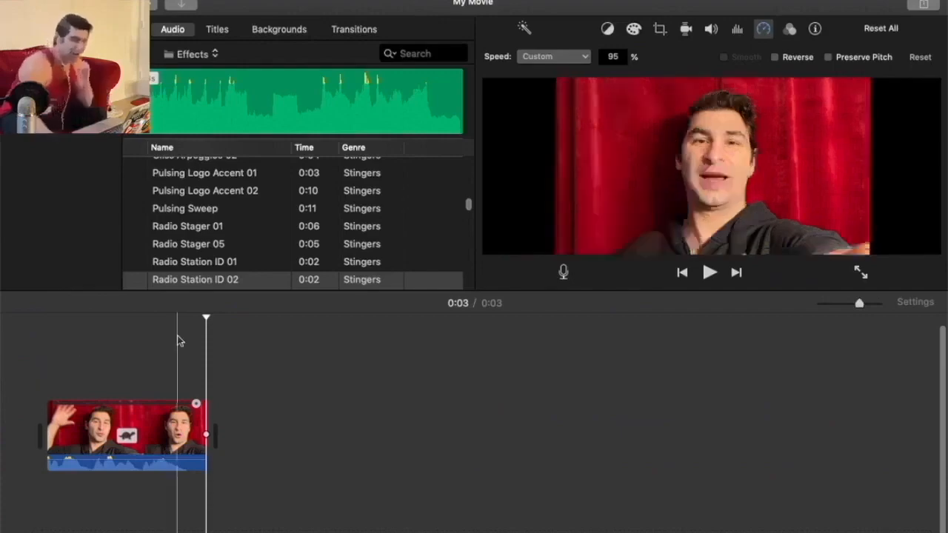
click(829, 57)
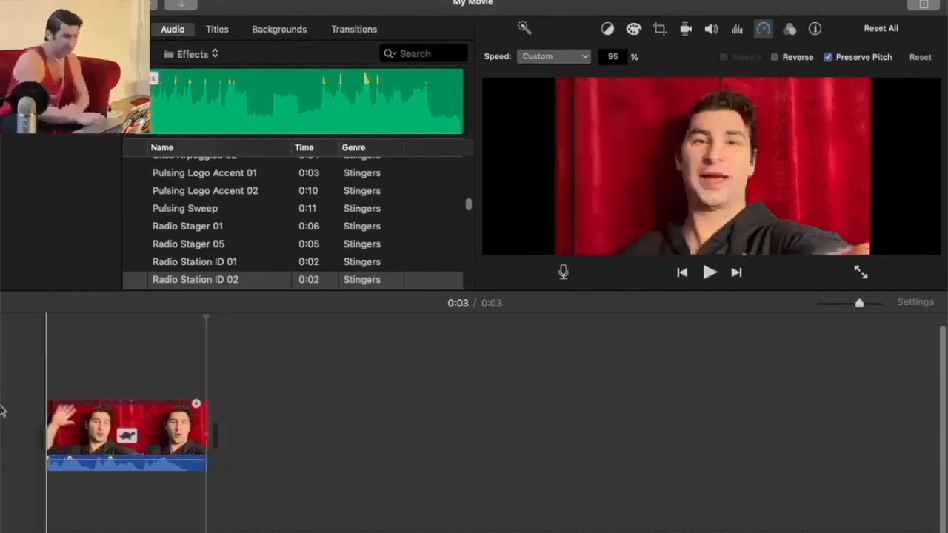
key(space)
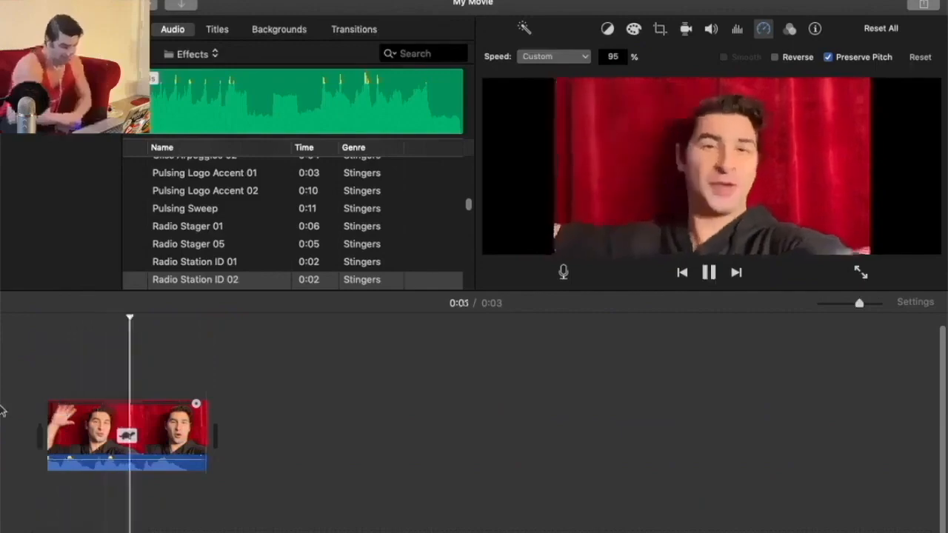
Step: Reverse the normal-speed clip, play it backwards, and undo the reversal
key(space)
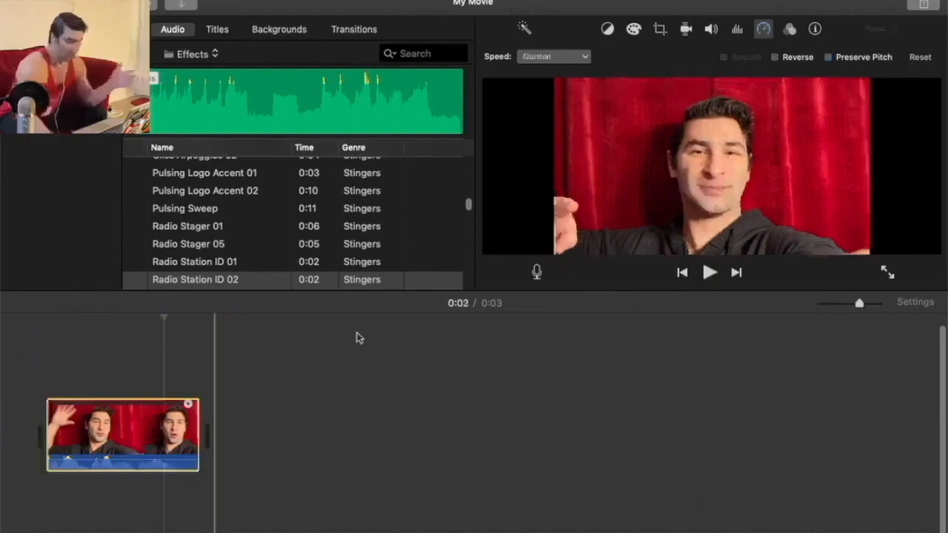
click(776, 58)
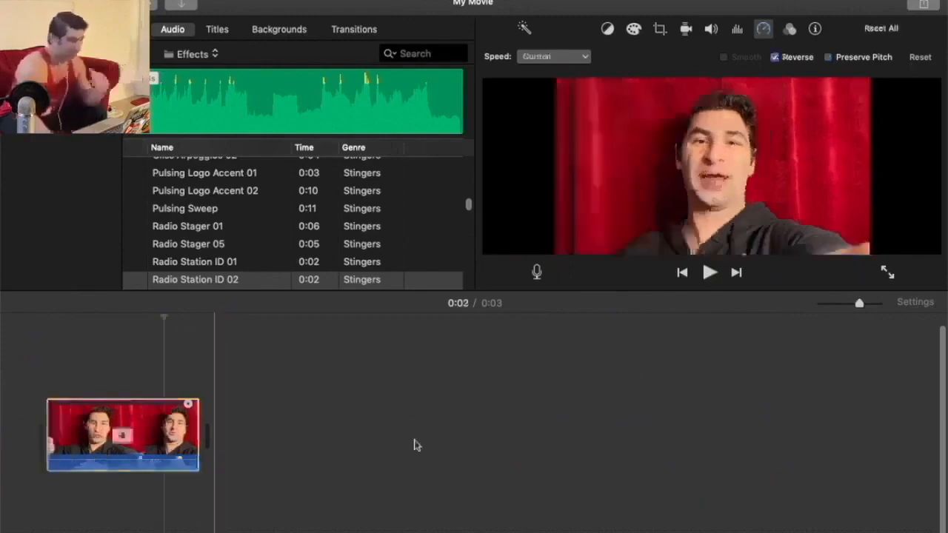
key(space)
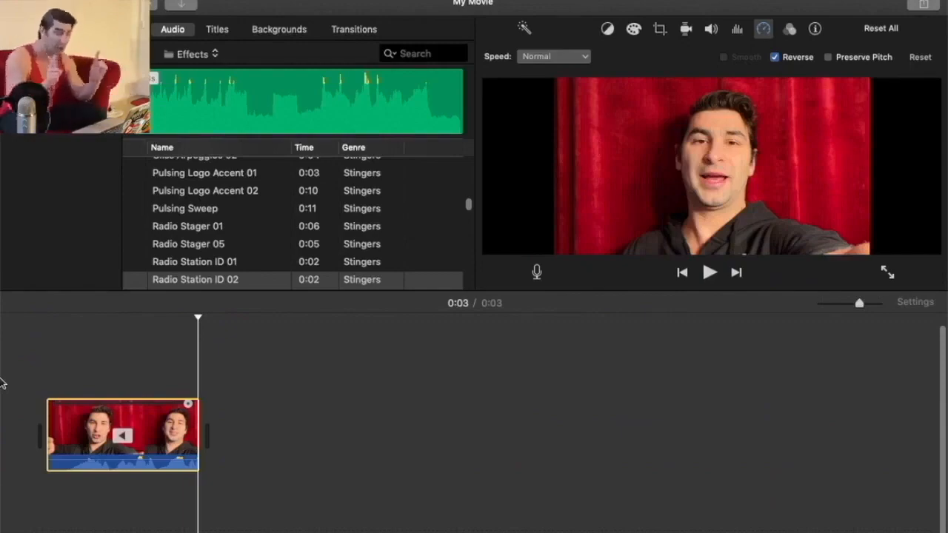
key(super+z)
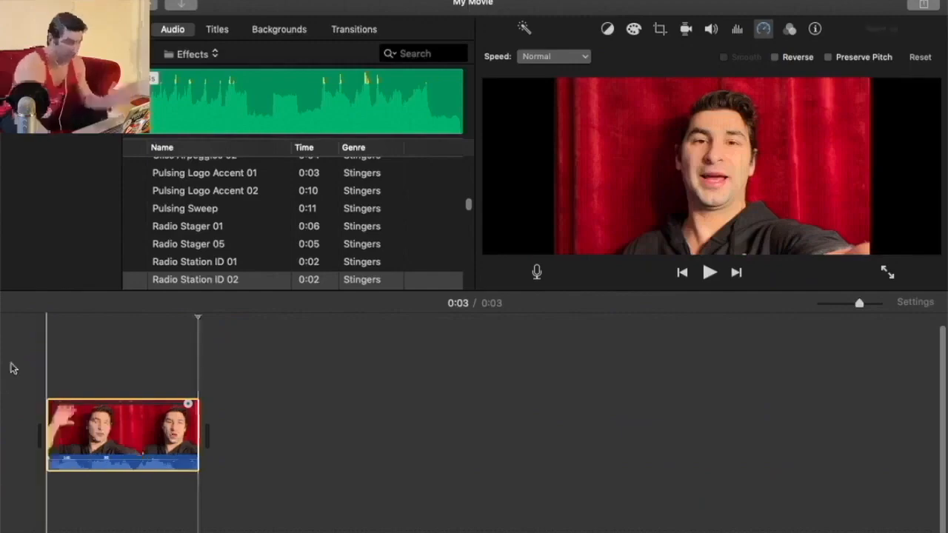
Step: Copy the timeline clip and paste the duplicate directly after the original
click(146, 421)
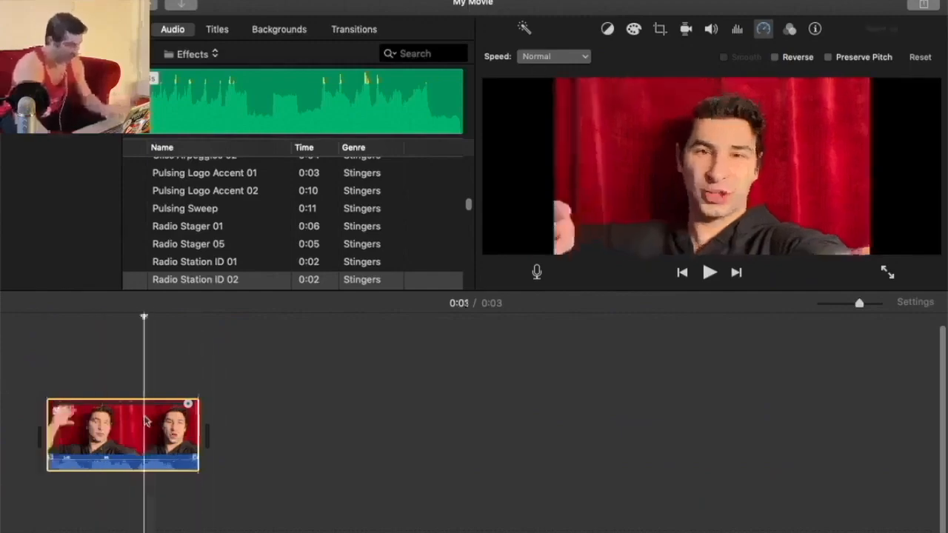
click(265, 404)
key(super+v)
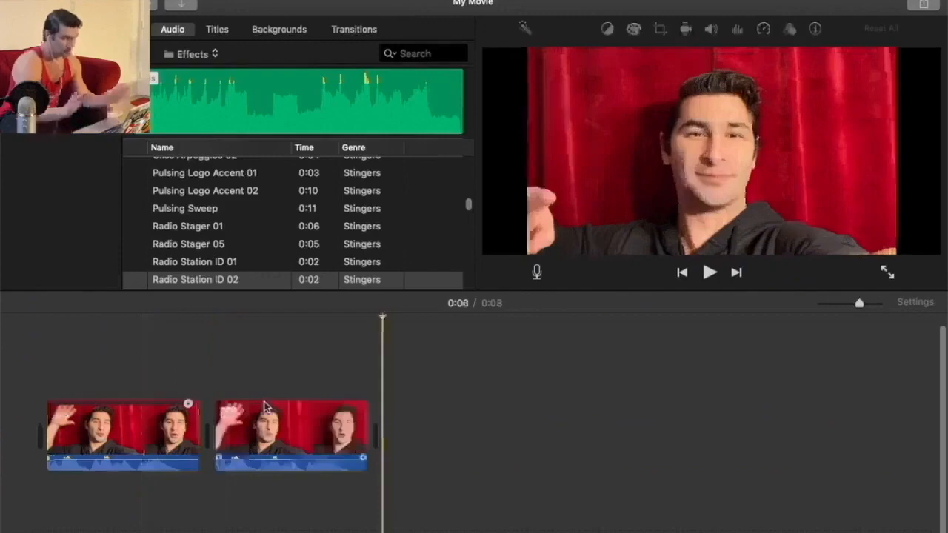
Step: Turn on Reverse for the first of the two timeline clips
click(134, 417)
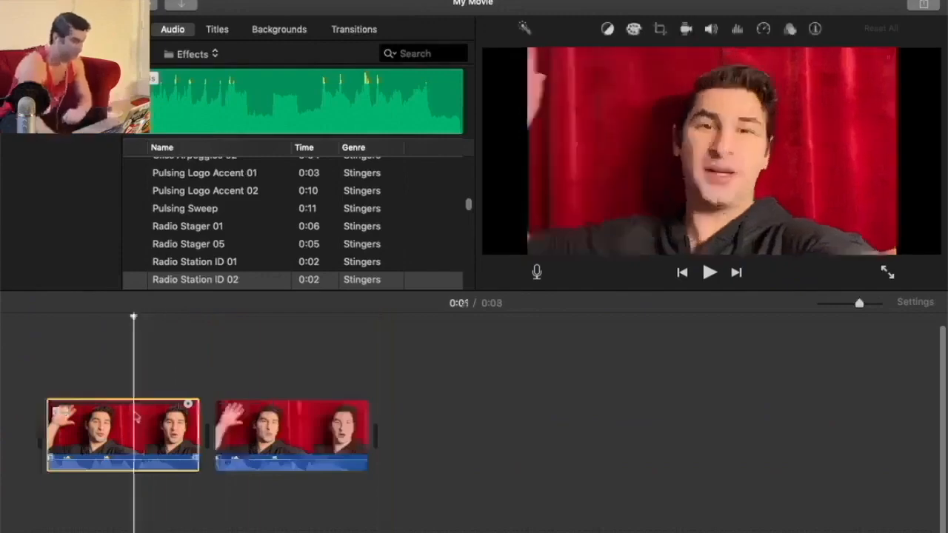
click(764, 30)
click(775, 57)
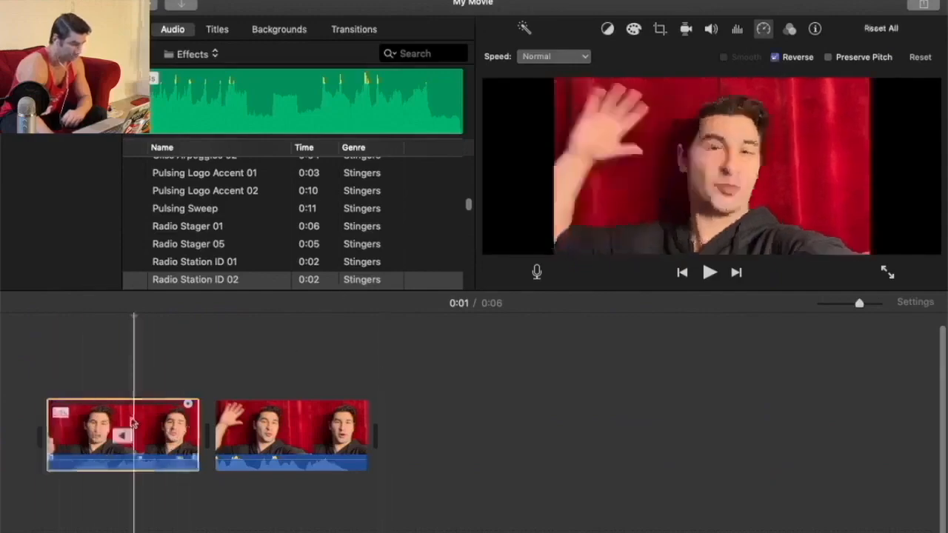
Step: Detach the reversed clip's audio, move it beneath the second clip, and play the result
right_click(130, 412)
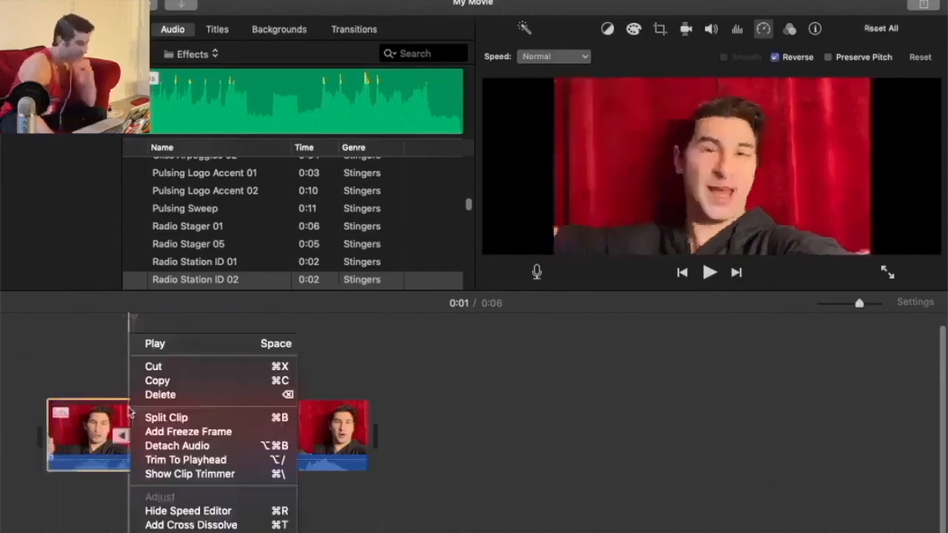
click(179, 446)
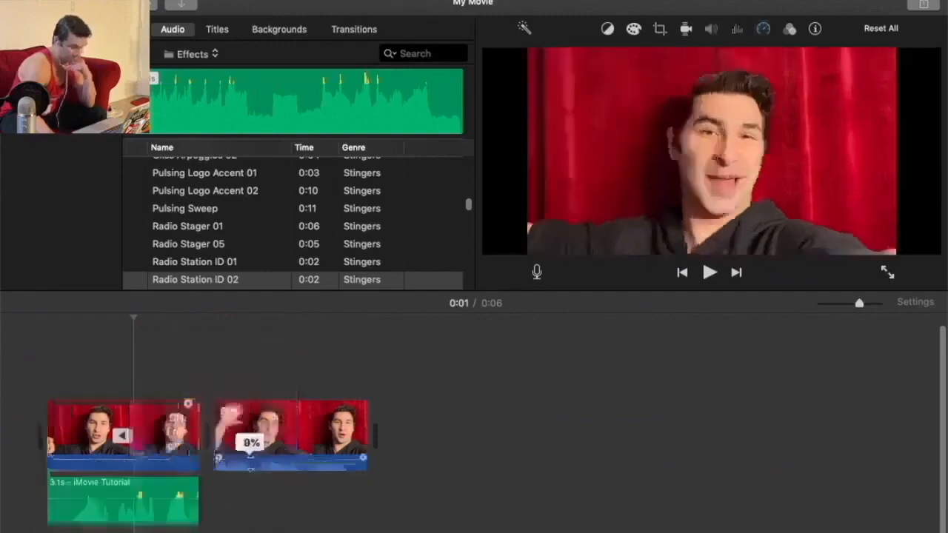
drag(94, 489, 260, 489)
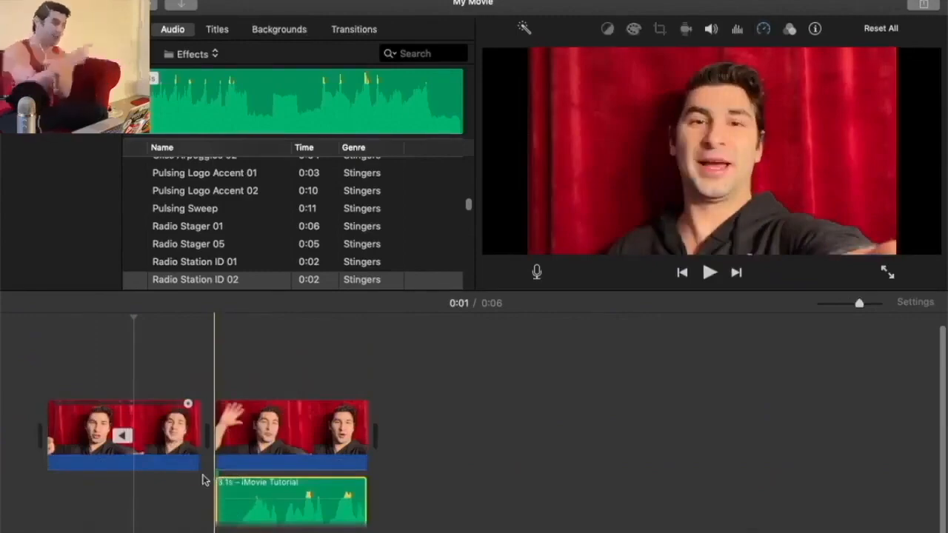
key(space)
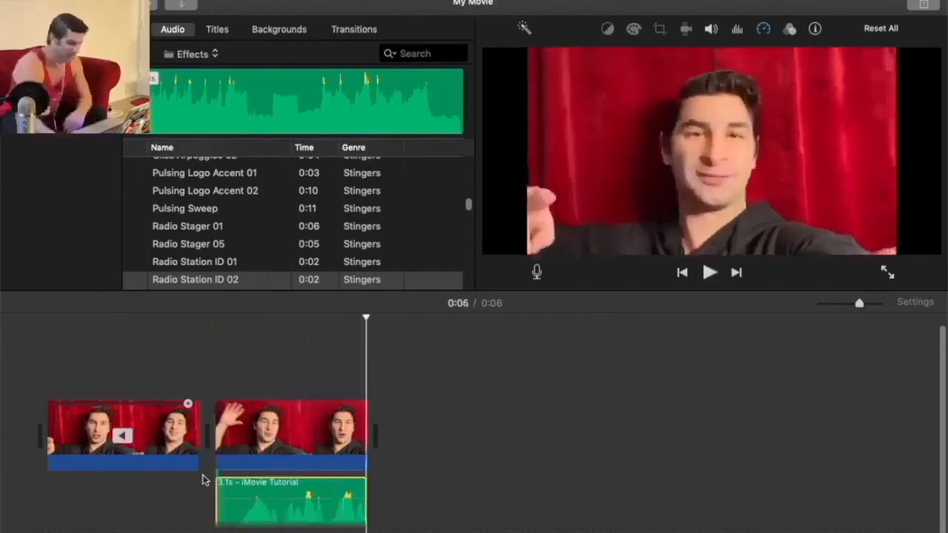
Step: Undo the audio and reverse changes on the first clip and delete the duplicate clip
key(super+z)
key(super+z)
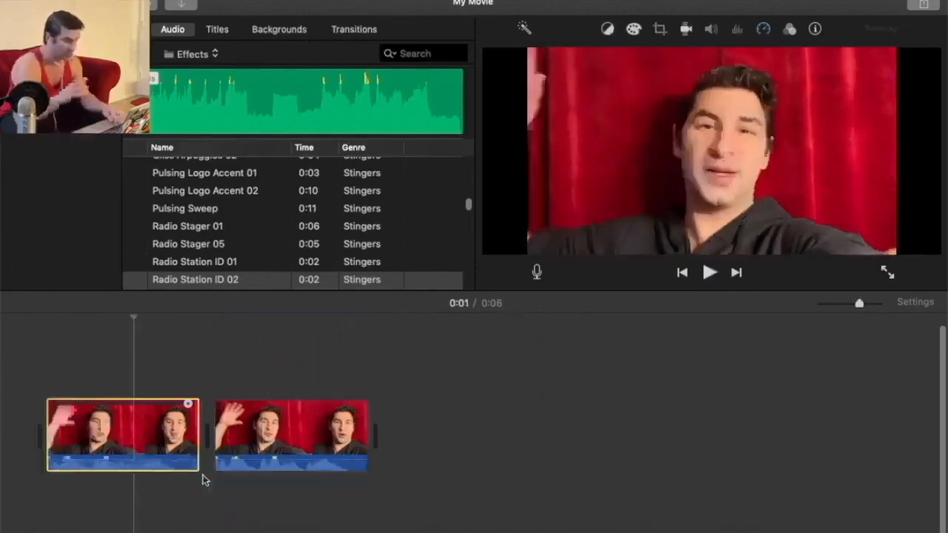
click(262, 419)
key(BackSpace)
Step: Add a 3.0-second freeze frame to the clip at 0:02 and play it back with the Smooth speed transition
click(154, 419)
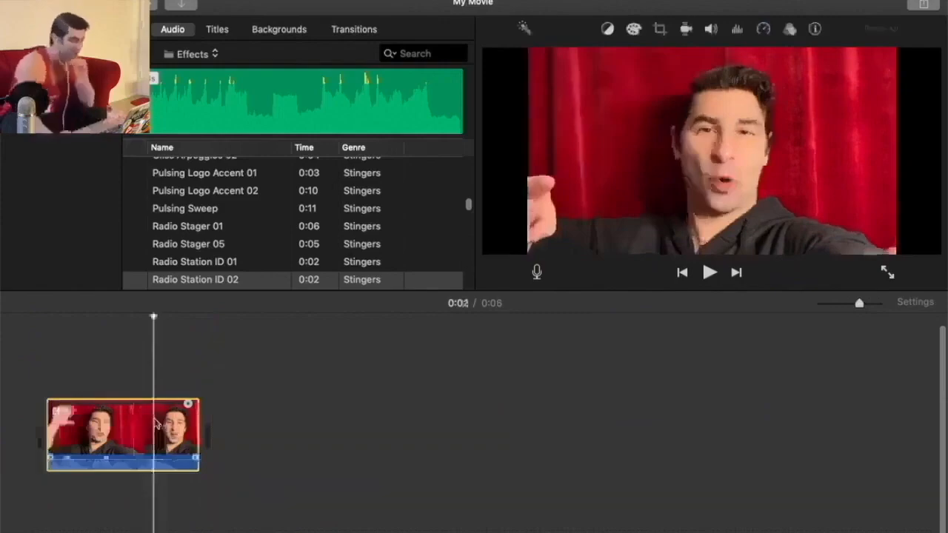
click(763, 29)
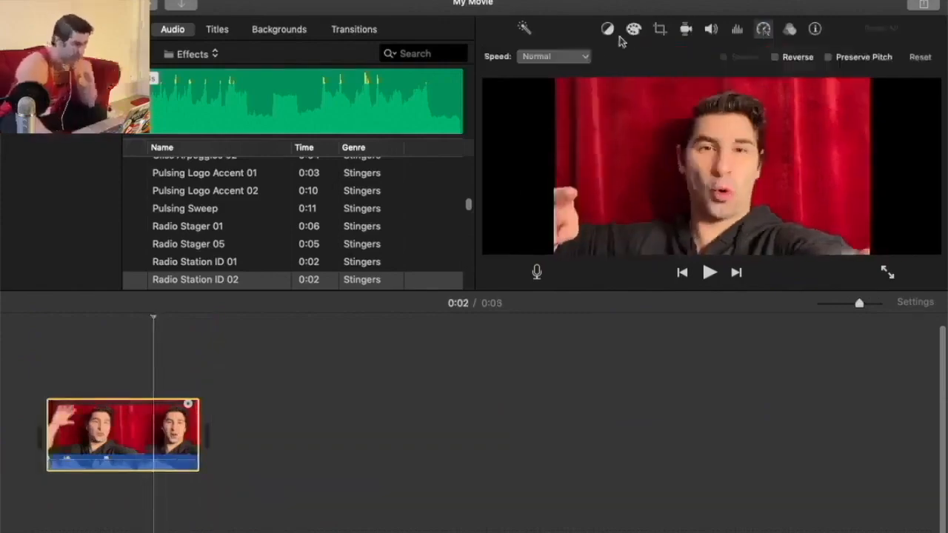
click(580, 56)
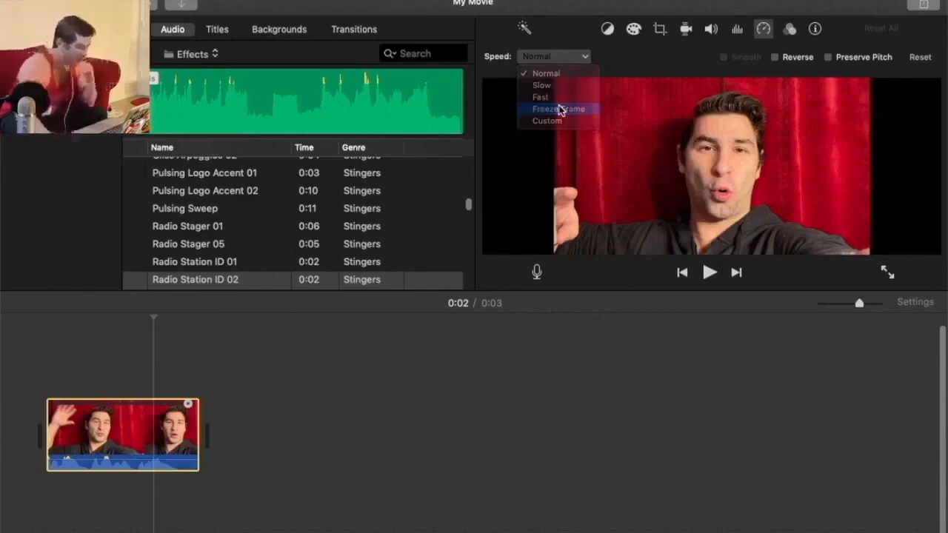
click(560, 110)
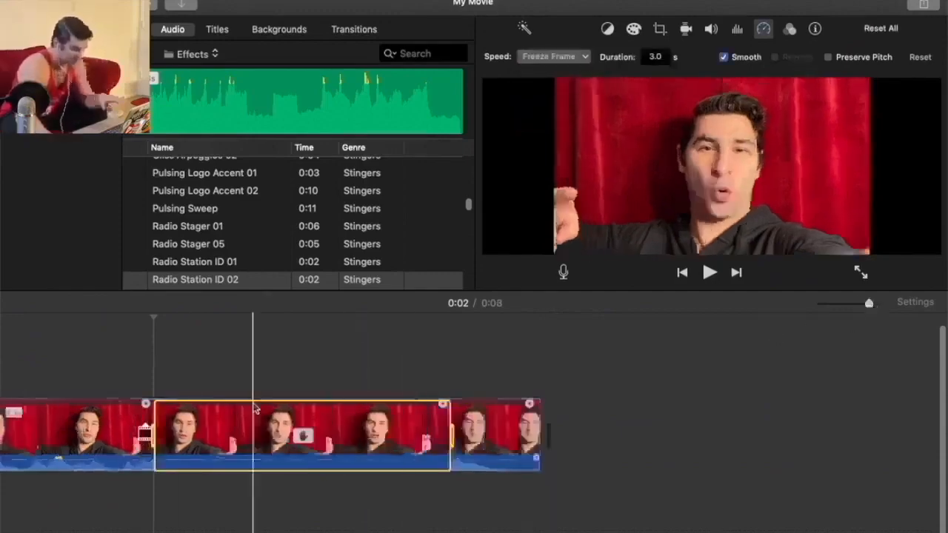
scroll(362, 518, left, 3)
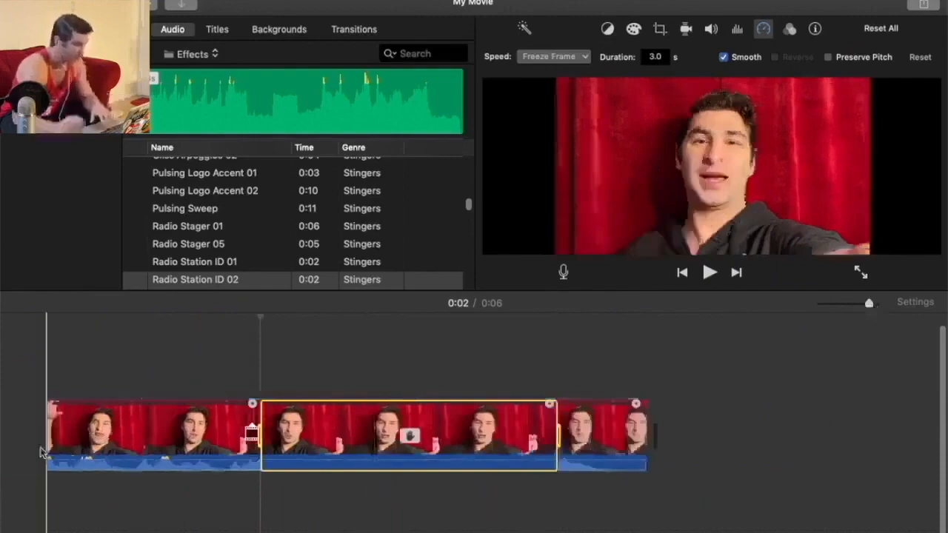
key(space)
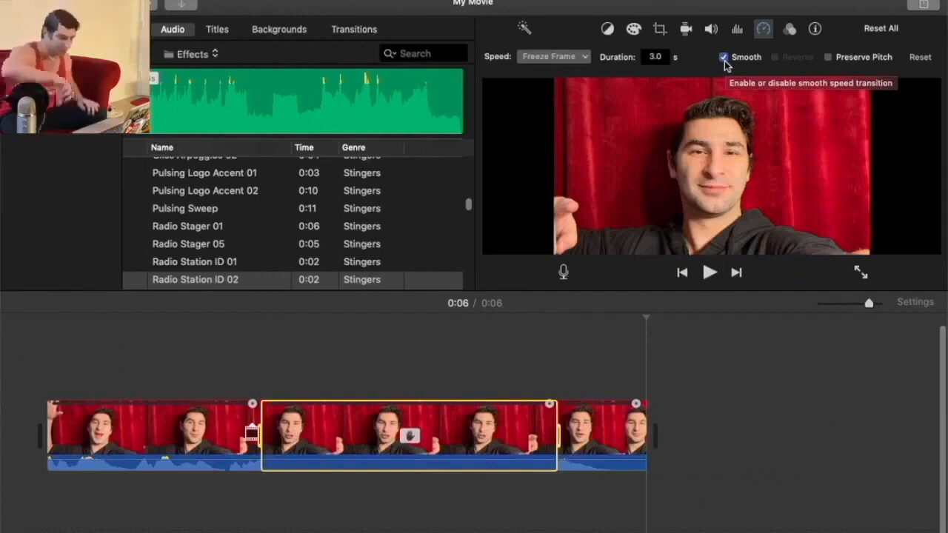
key(super+z)
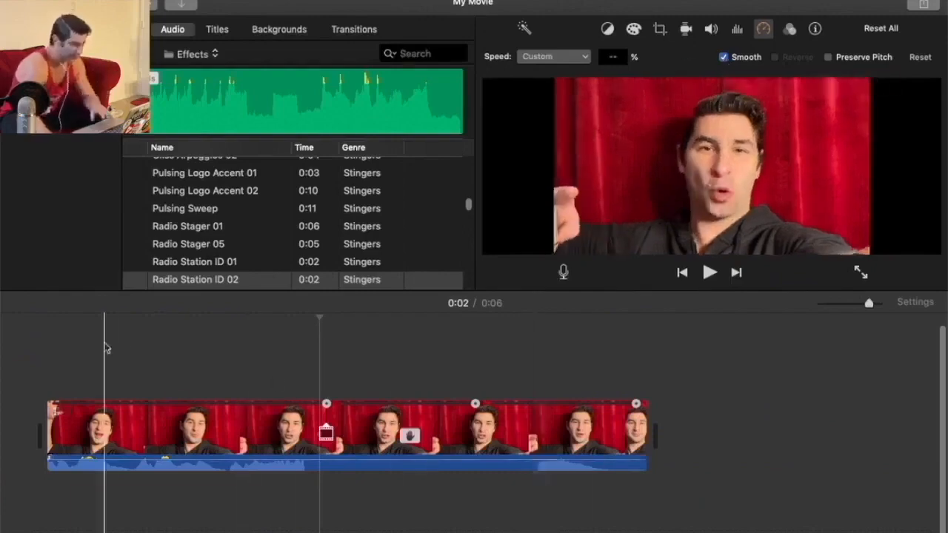
key(space)
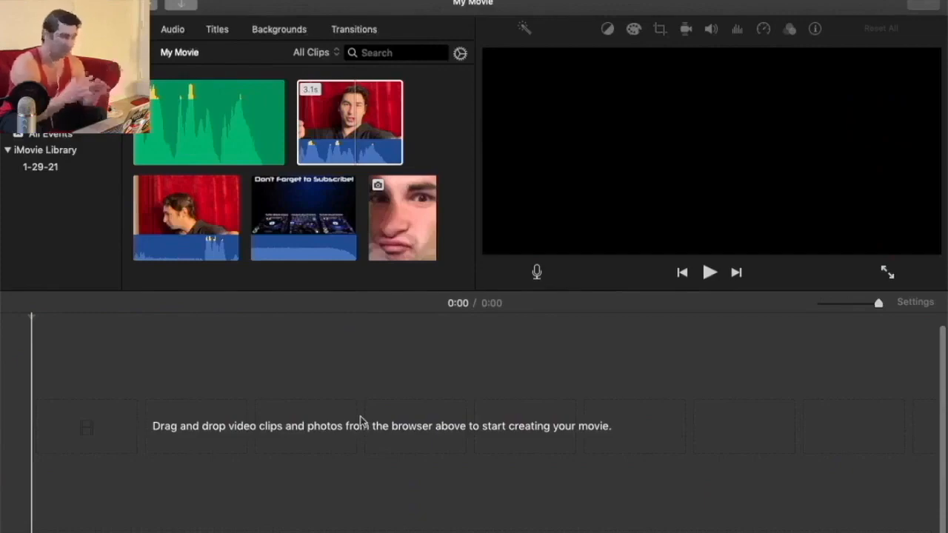
Step: Add the selected 3.1-second clip to the empty timeline and create a 3.0-second freeze frame about midway through it
key(e)
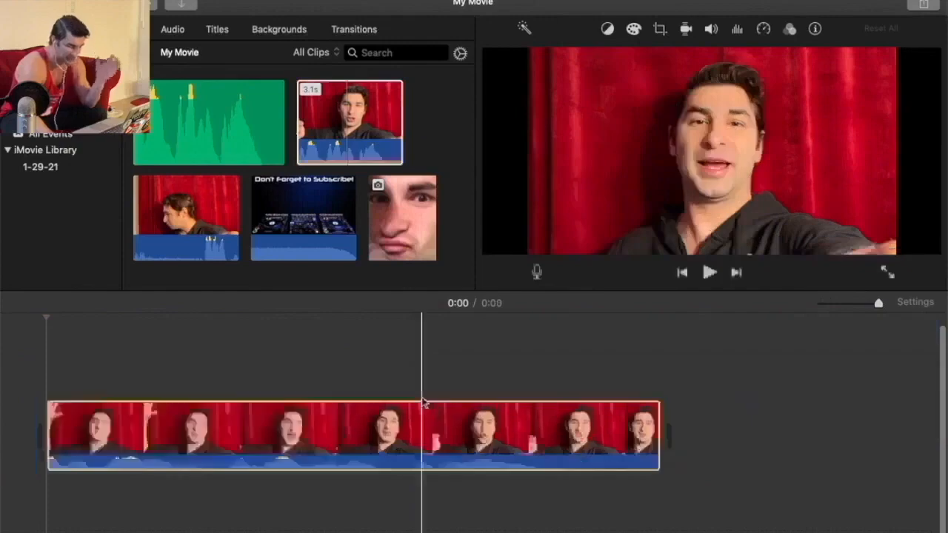
click(353, 431)
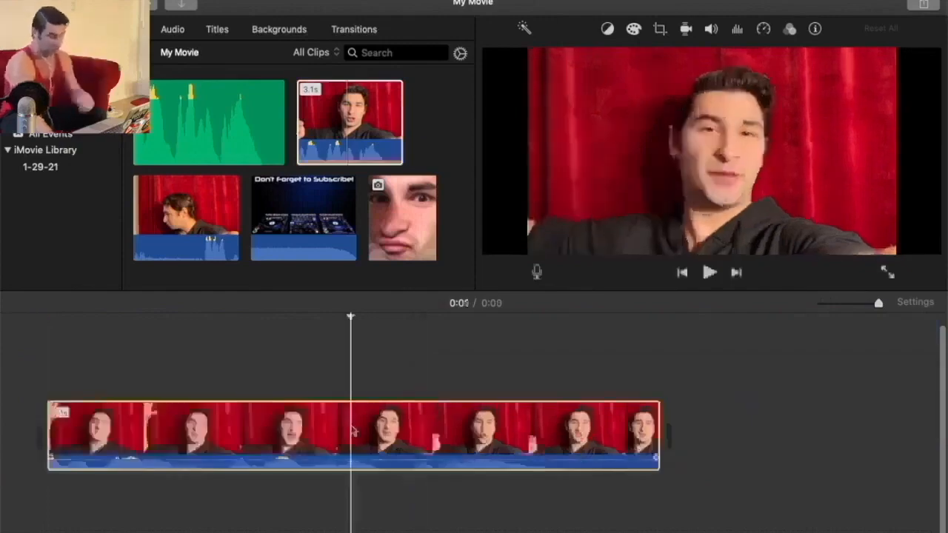
click(763, 29)
click(551, 57)
click(561, 108)
key(space)
key(space)
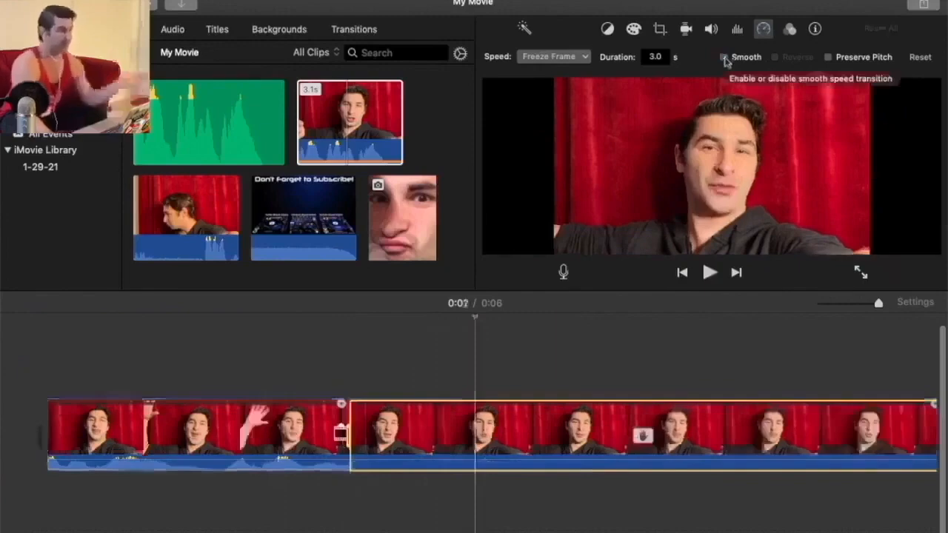
Step: Enable Smooth for the freeze frame and play the movie to review the speed transition
click(725, 58)
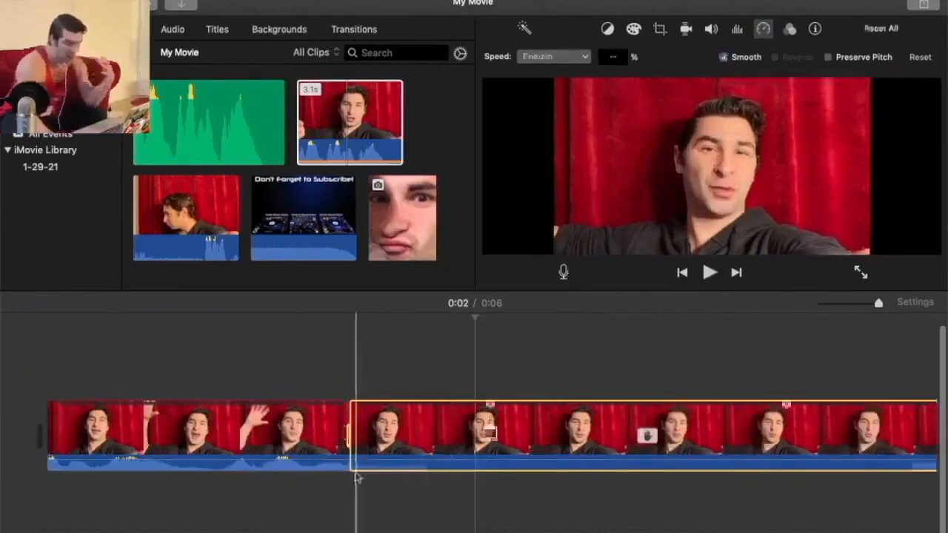
click(869, 303)
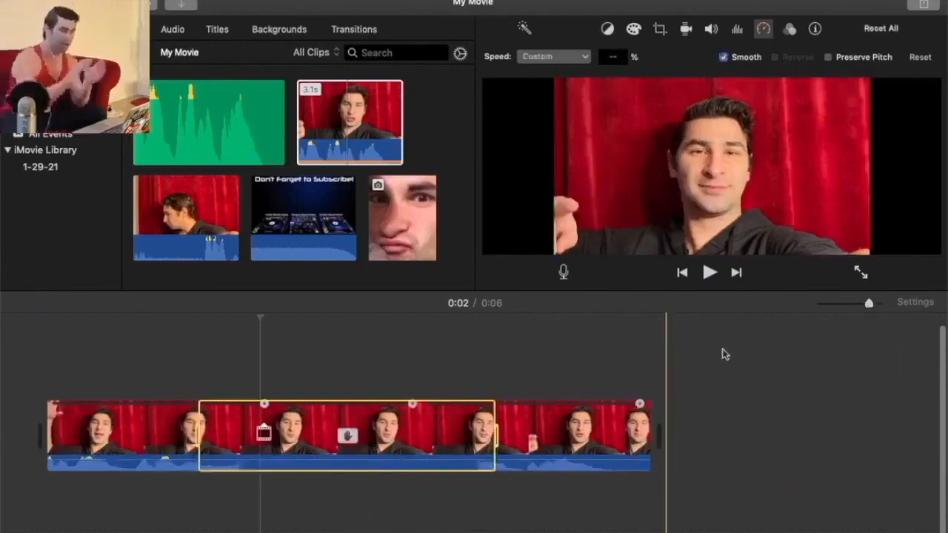
key(space)
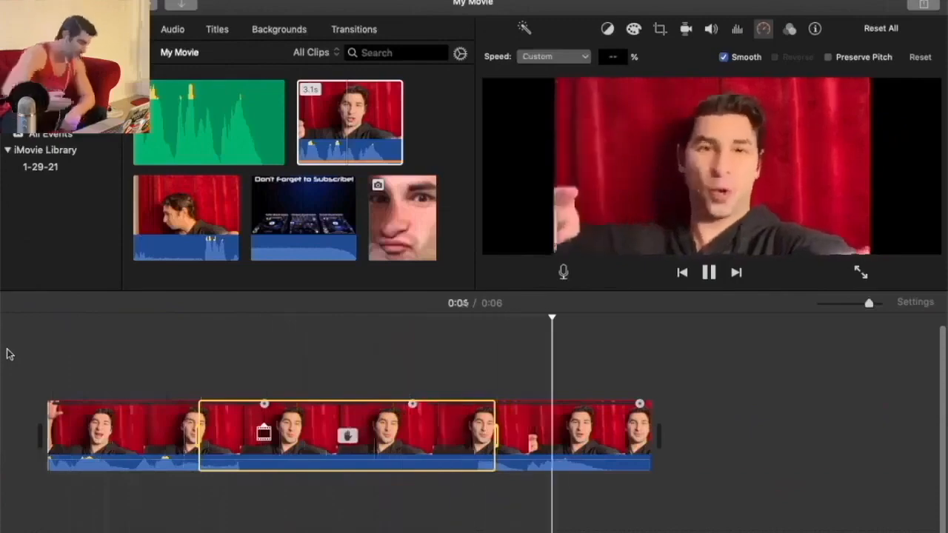
click(354, 348)
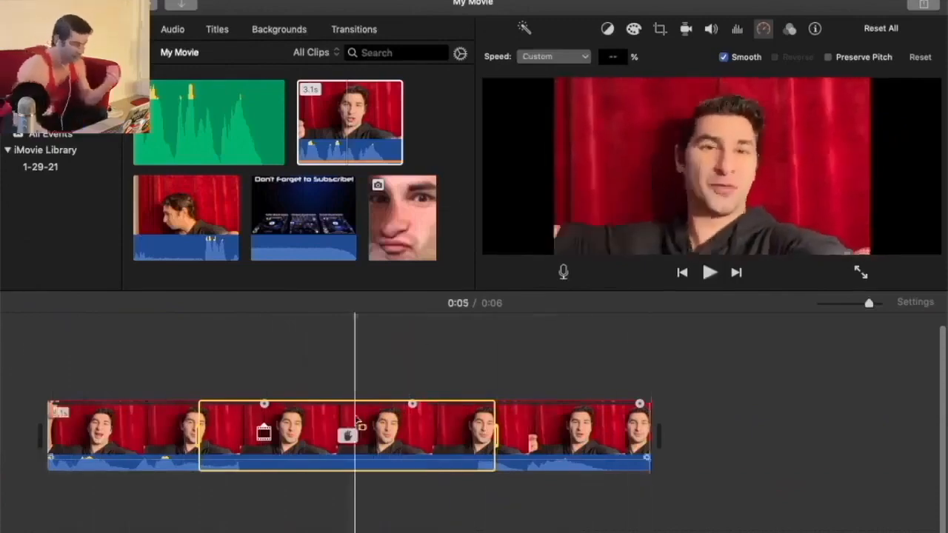
Step: Turn off Smooth, set the freeze frame's duration to 2 seconds, and play back the result
click(724, 57)
click(655, 57)
text(2)
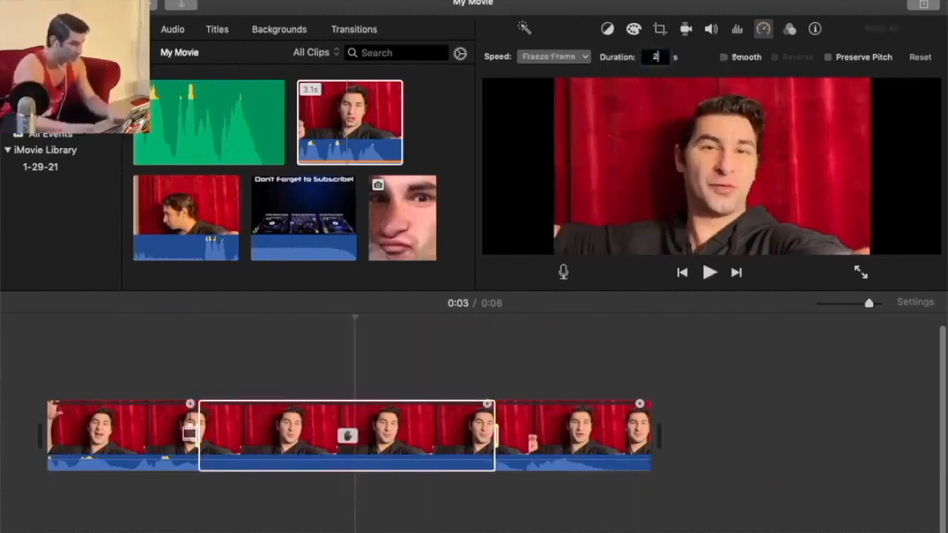
key(Return)
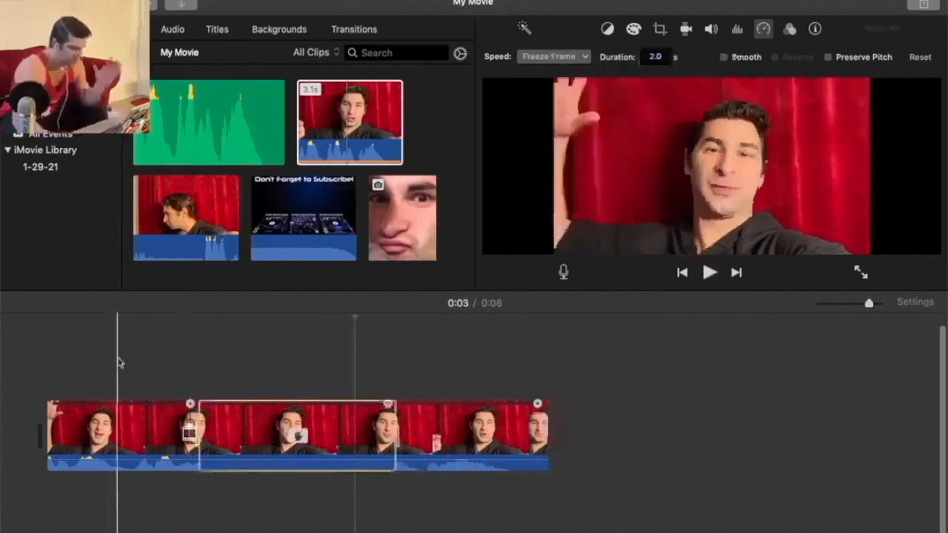
key(space)
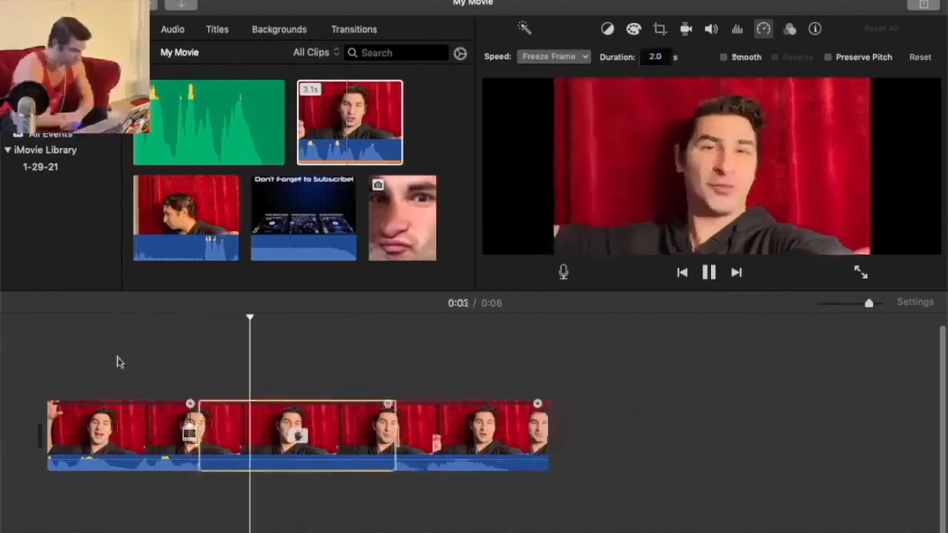
key(space)
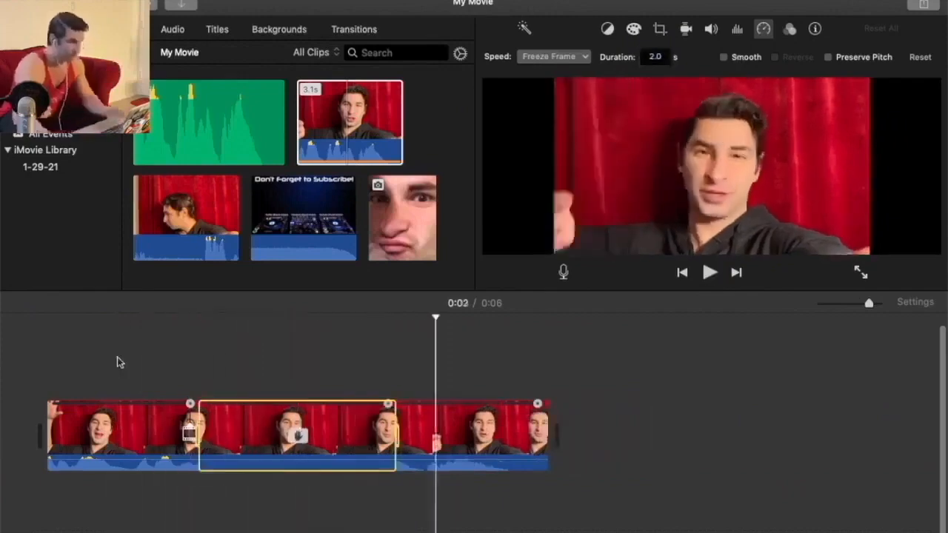
Step: Set the freeze frame's duration to 1 second, play the movie, and turn Smooth back on
click(655, 56)
text(1)
key(Return)
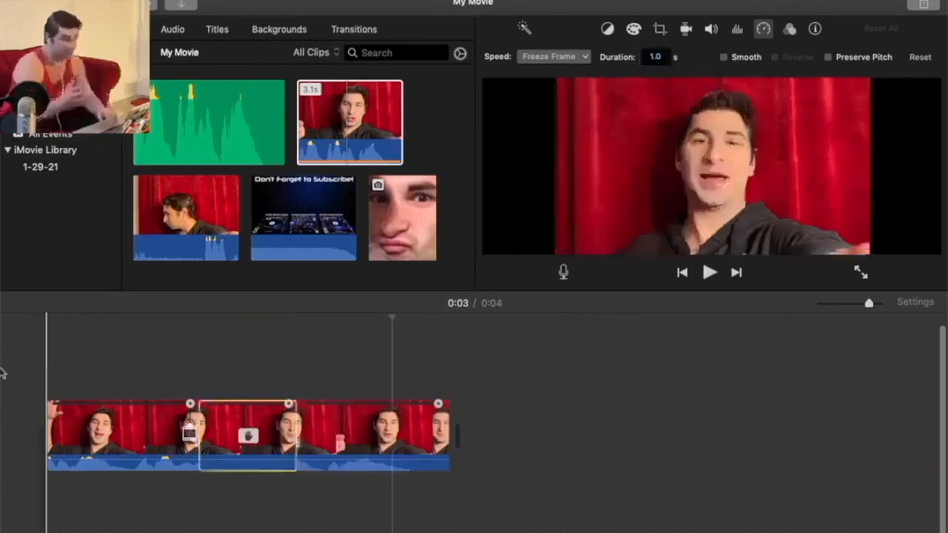
key(space)
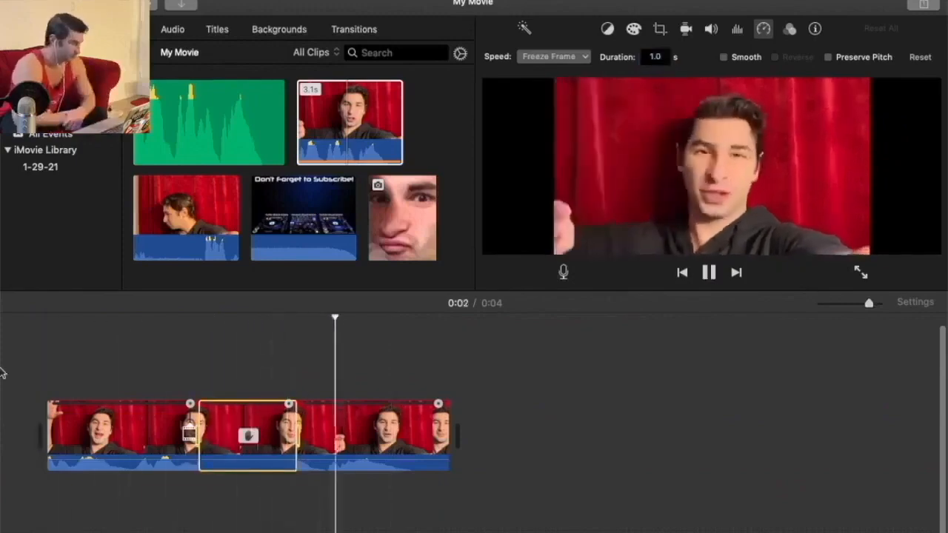
click(725, 60)
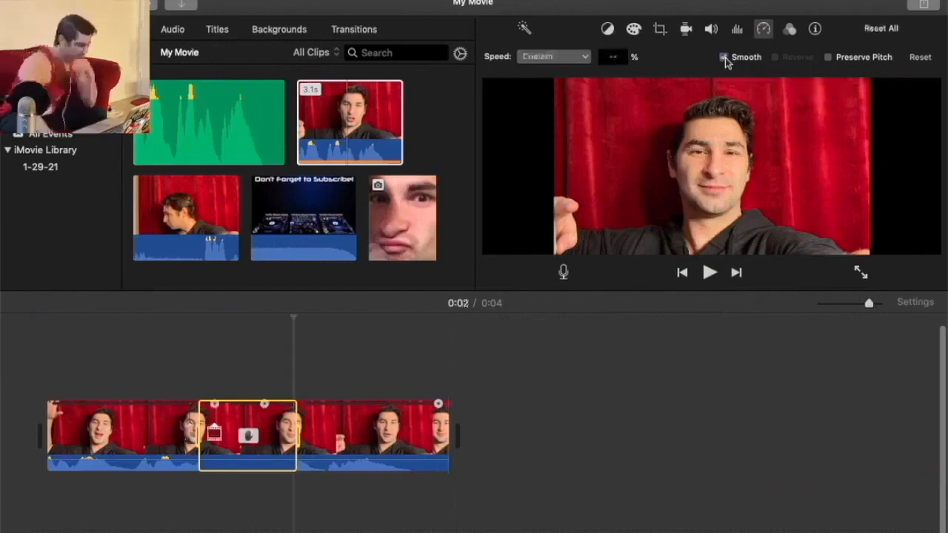
Step: Play the movie twice to review the Smooth transition into and out of the 1-second freeze frame
key(space)
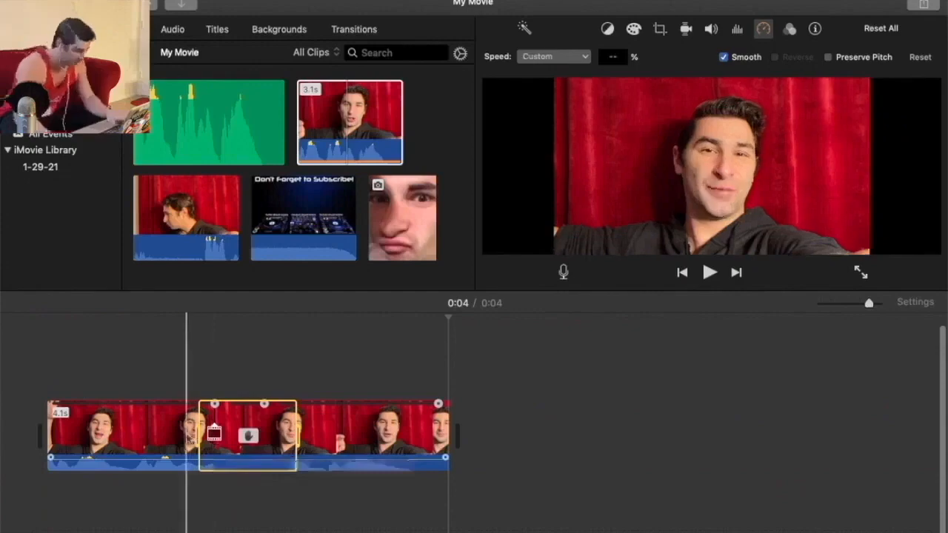
key(space)
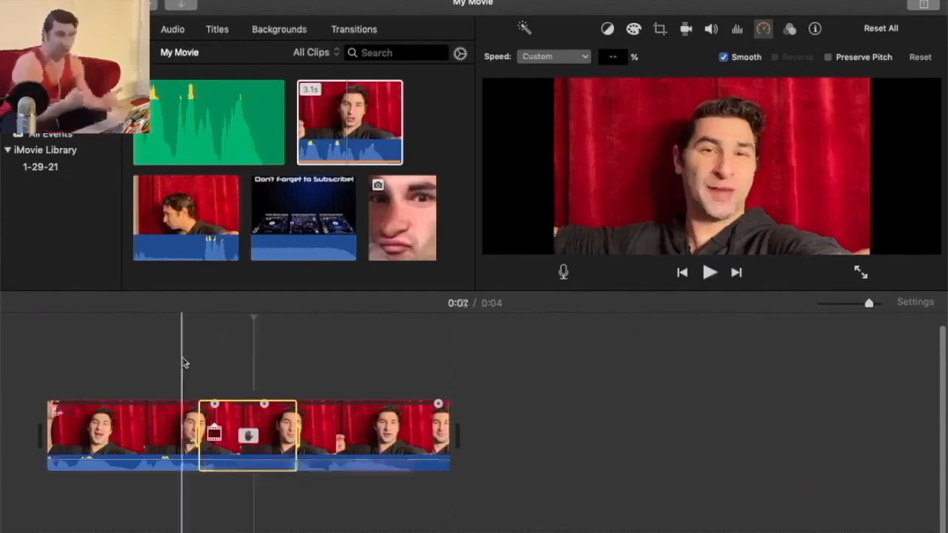
Step: Export the movie as a Video and Audio file named 1, at 4K resolution with High quality and Better Quality compression
click(923, 3)
click(703, 159)
click(563, 182)
click(593, 170)
click(709, 286)
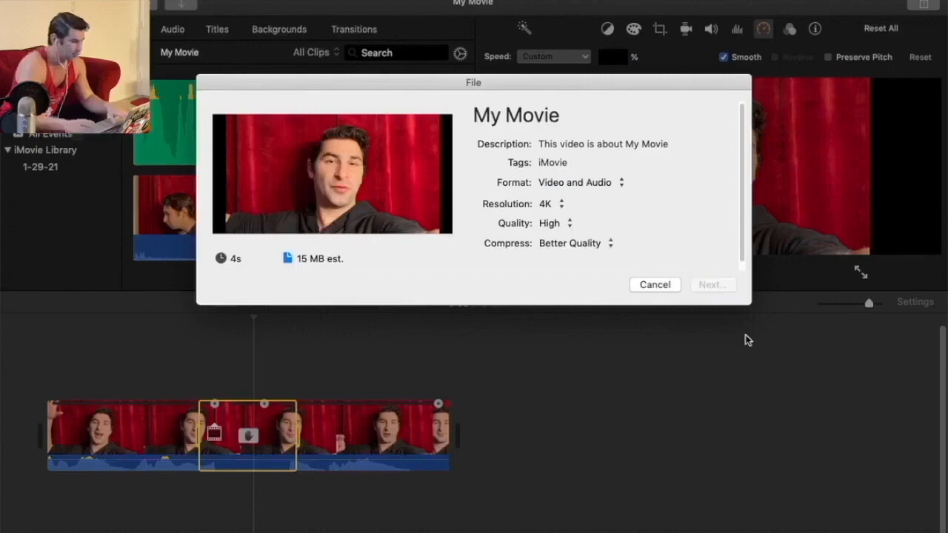
text(1)
key(Return)
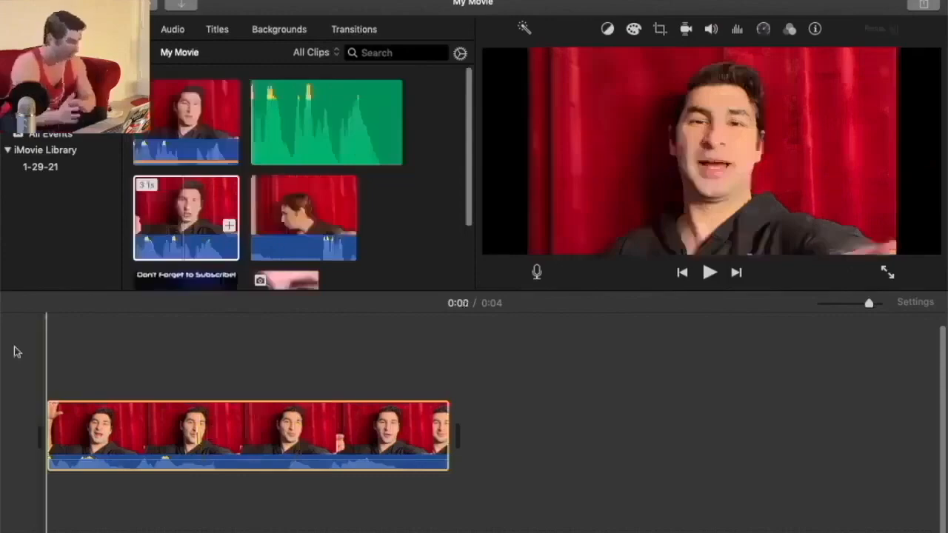
Step: Review the flattened clip in the timeline, split it near the freeze's start, trim the second part's beginning slightly, and play it back
key(space)
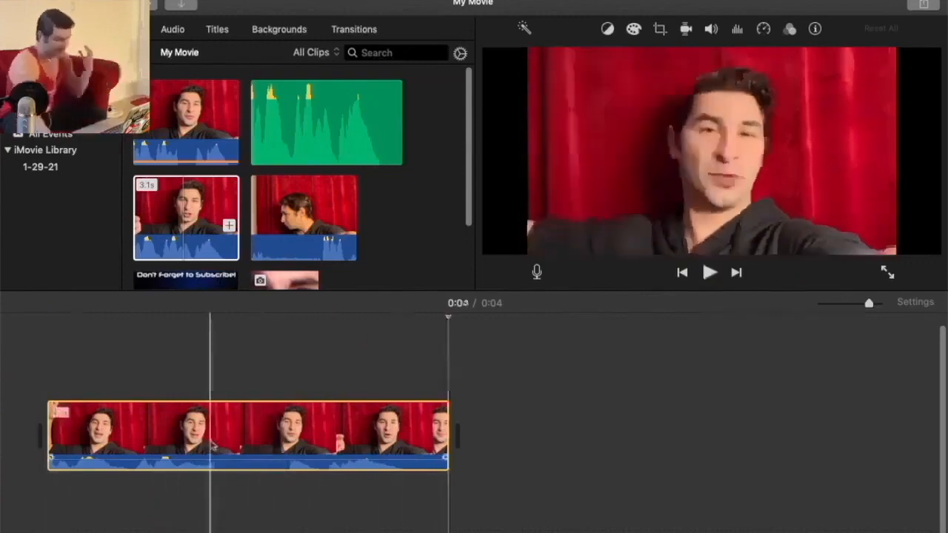
drag(871, 305, 869, 305)
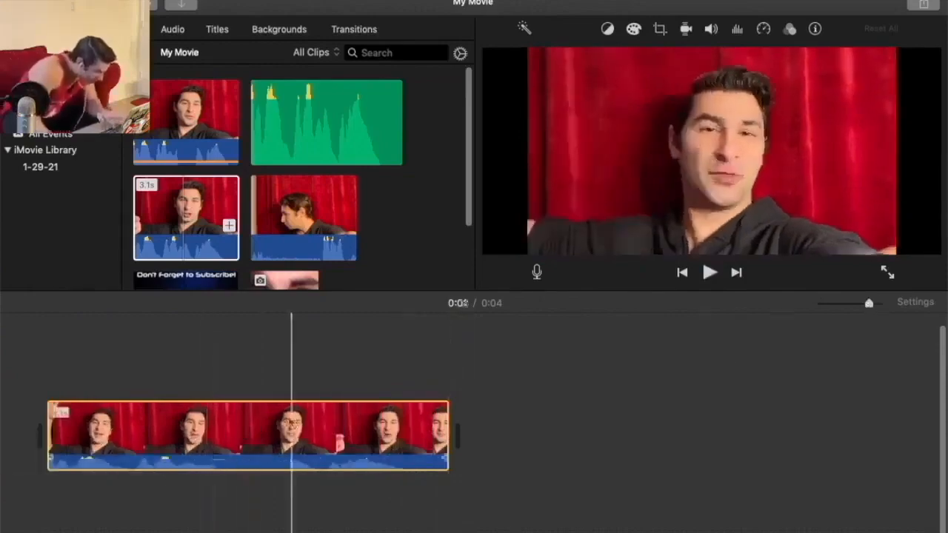
click(212, 424)
key(super+b)
drag(218, 424, 225, 424)
key(space)
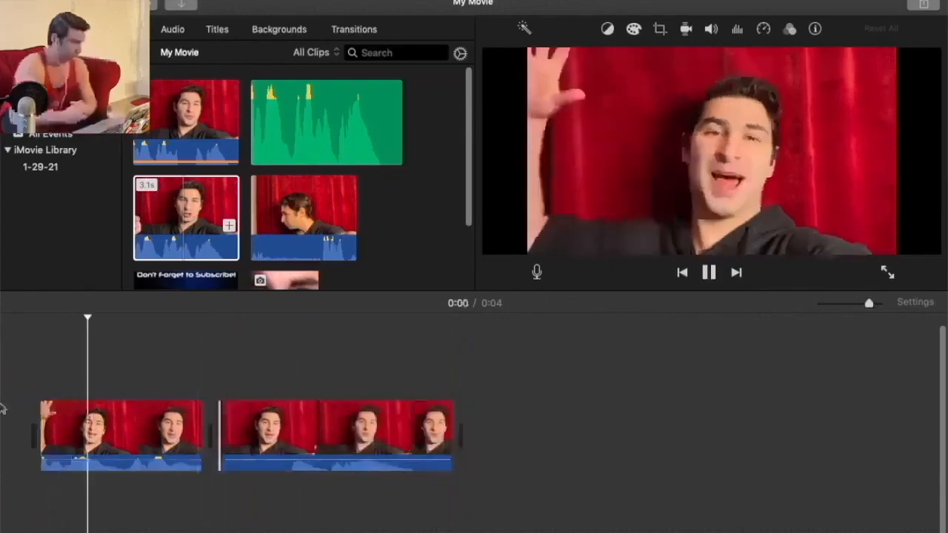